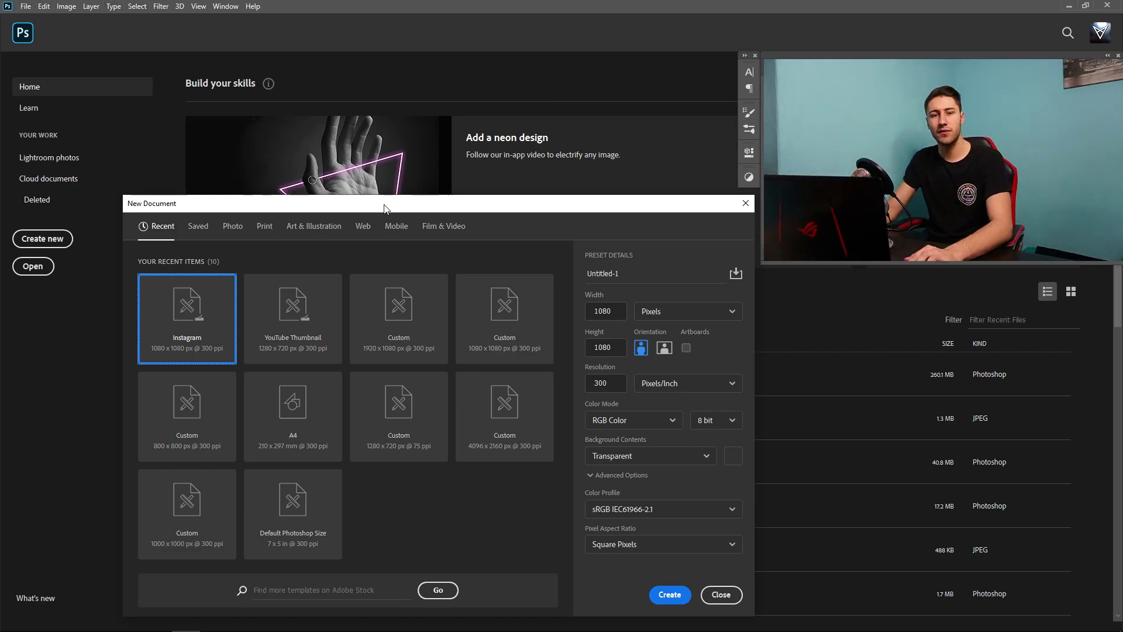
Step: Keep width and height at 1080 px, set resolution to 75 ppi and create Untitled-1
click(616, 312)
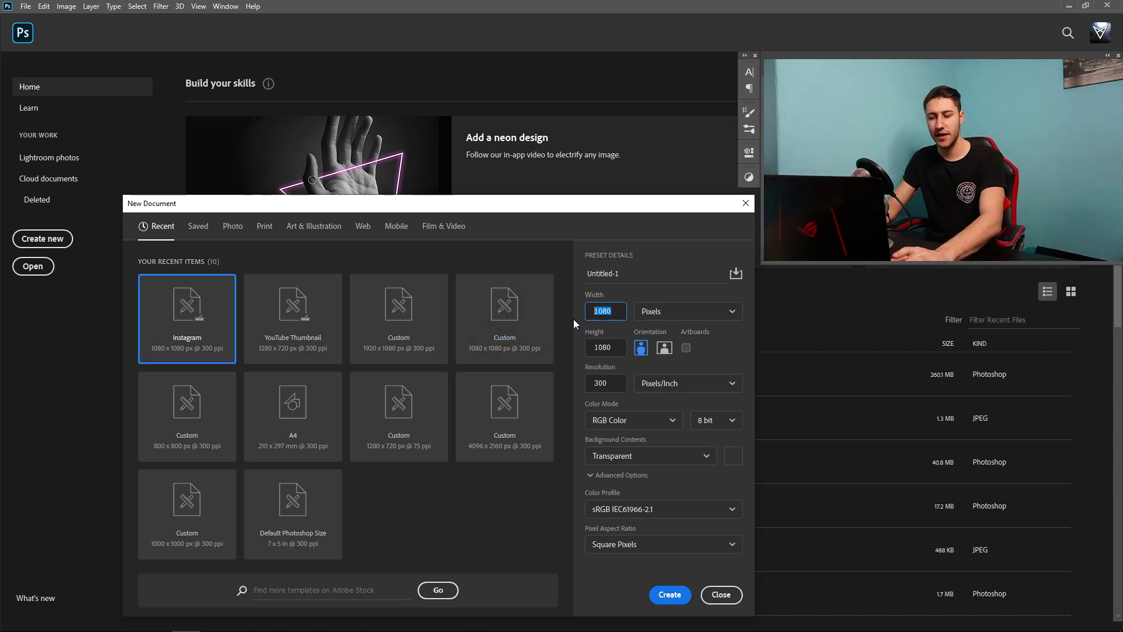
click(603, 347)
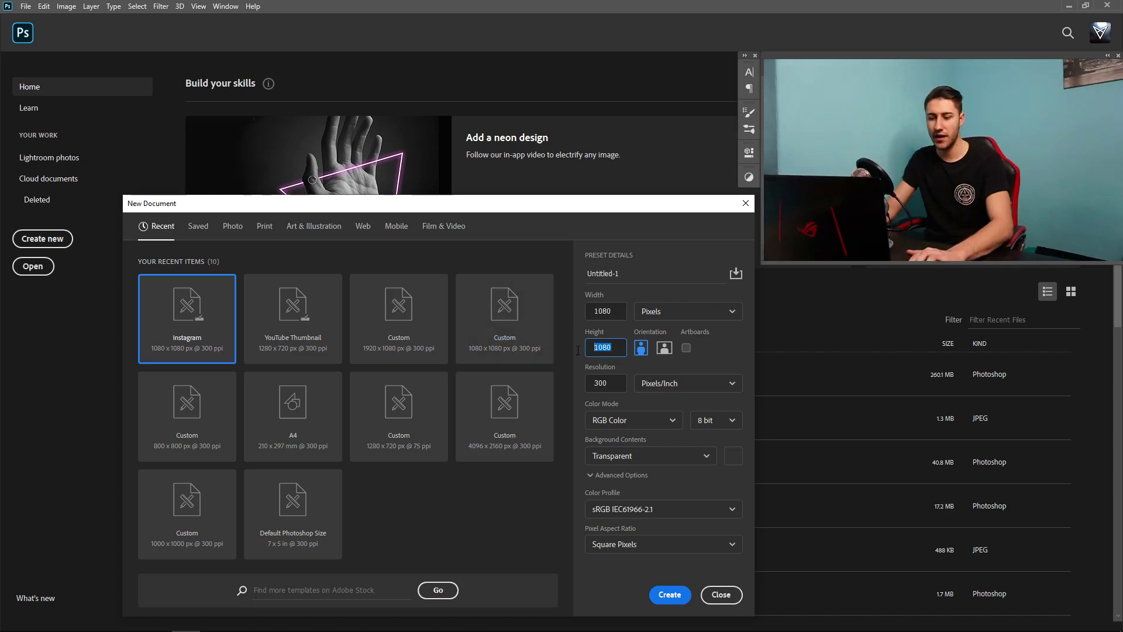
click(615, 383)
text(75)
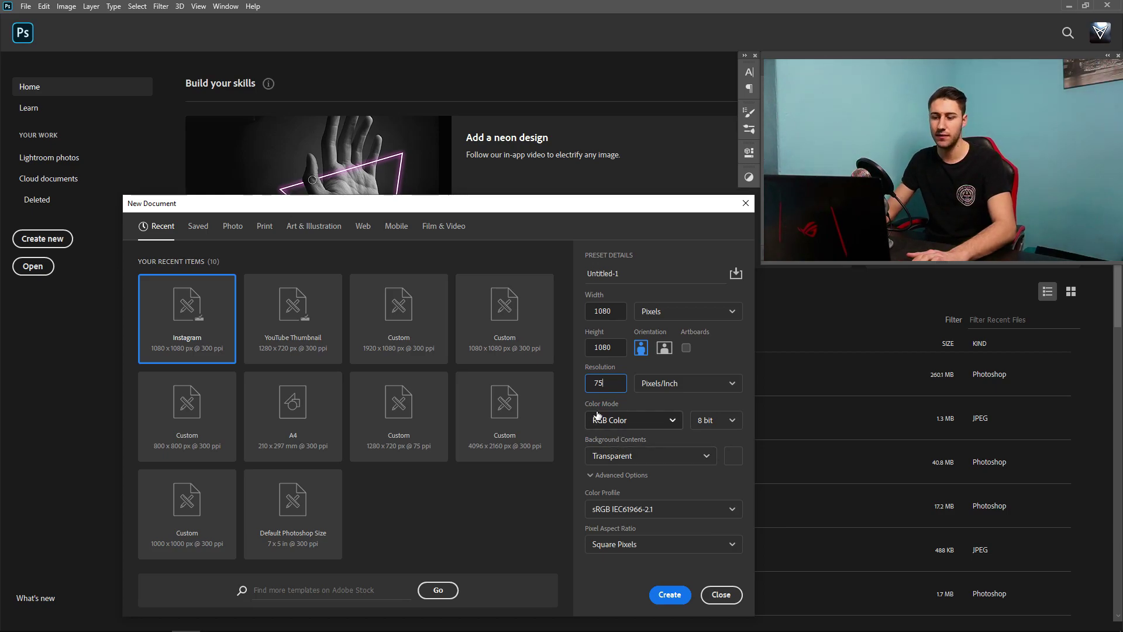
click(671, 592)
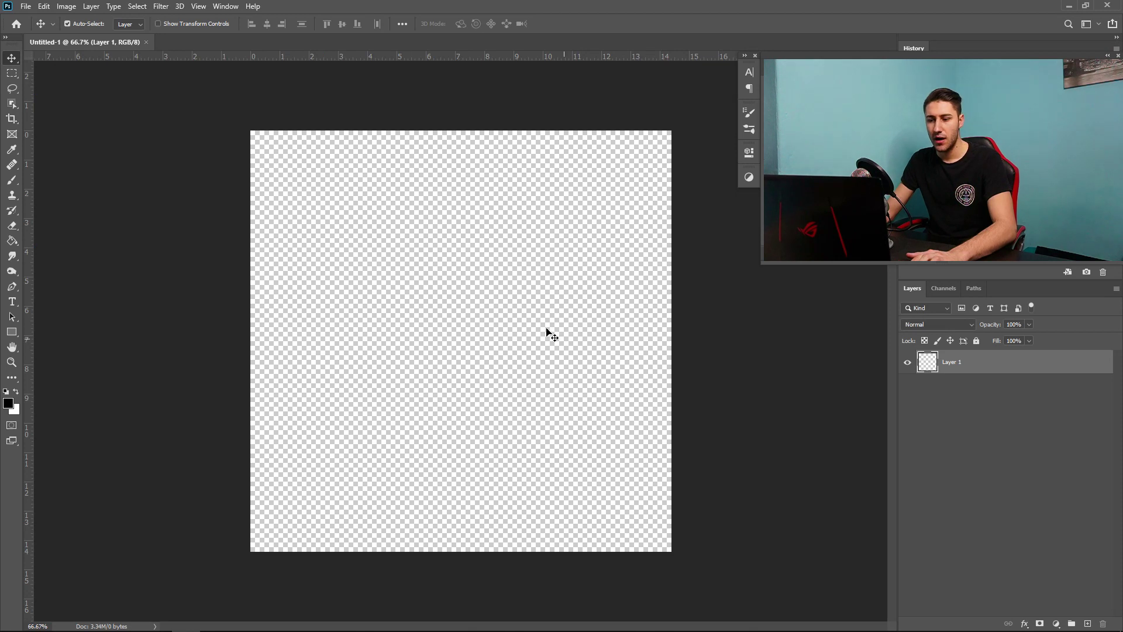
Step: Add a Color Fill 1 solid-colour layer set to pure white #ffffff
scroll(480, 286, up, 1)
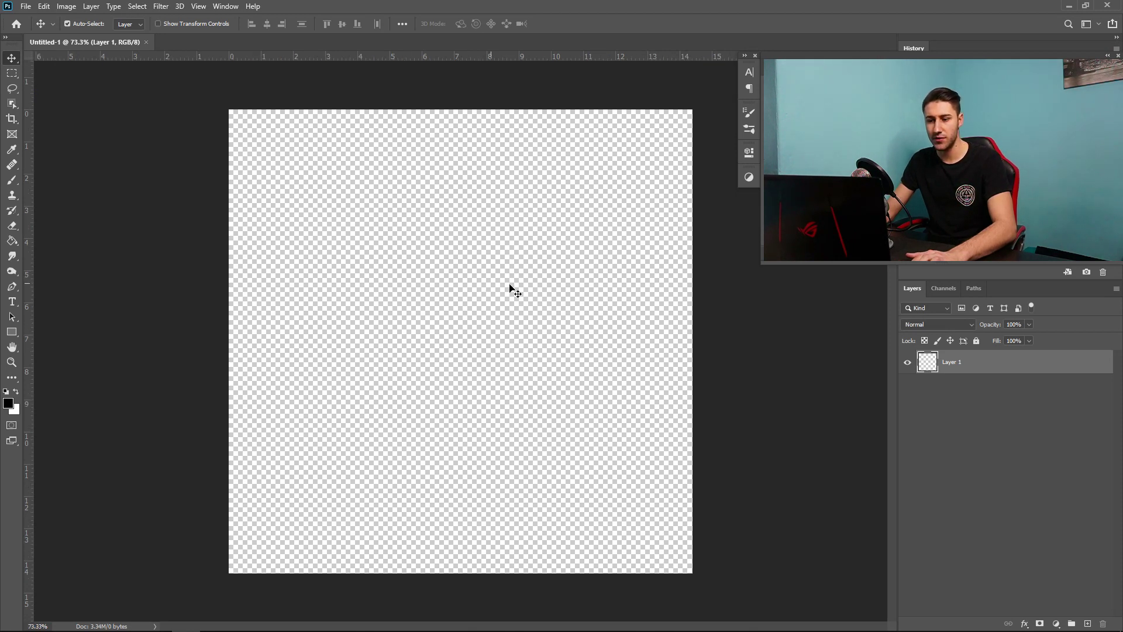
click(1057, 622)
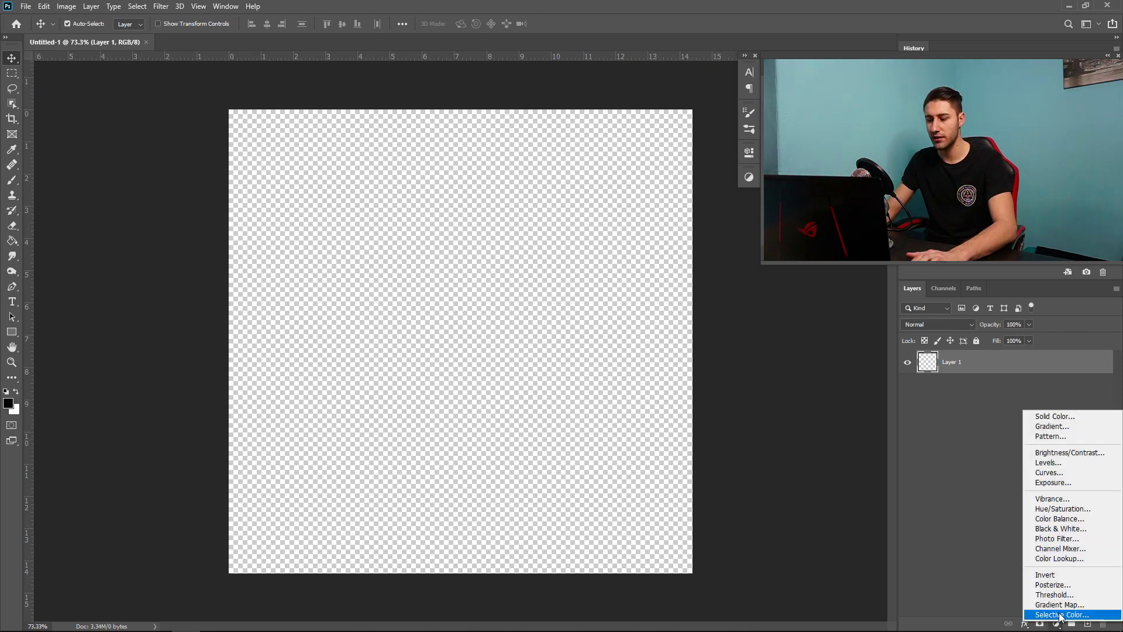
click(1071, 416)
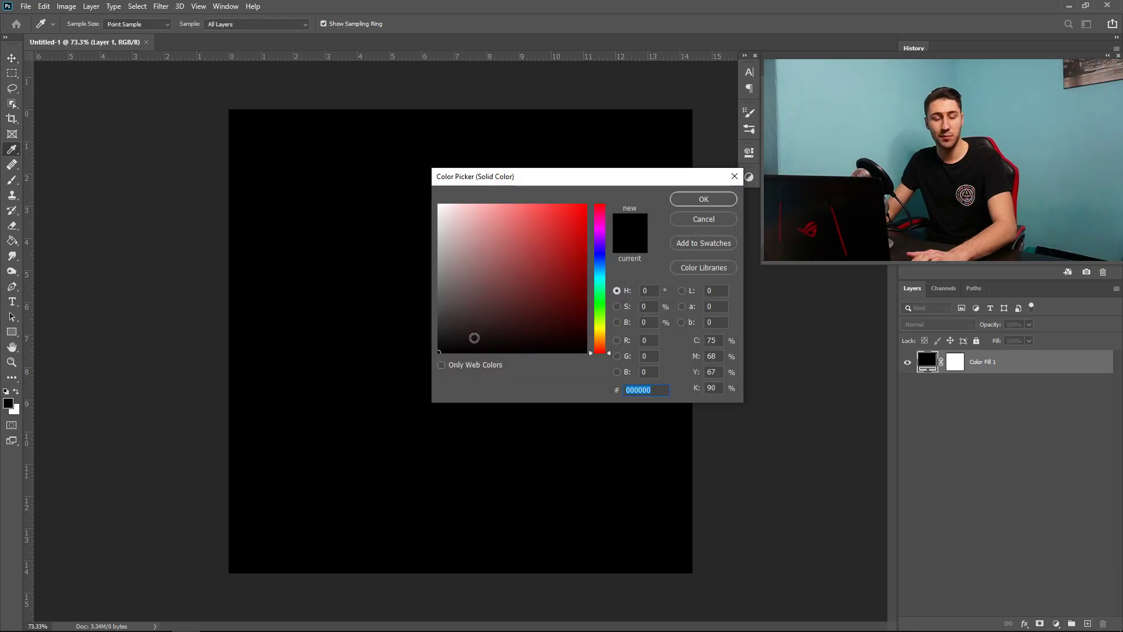
drag(468, 278, 391, 181)
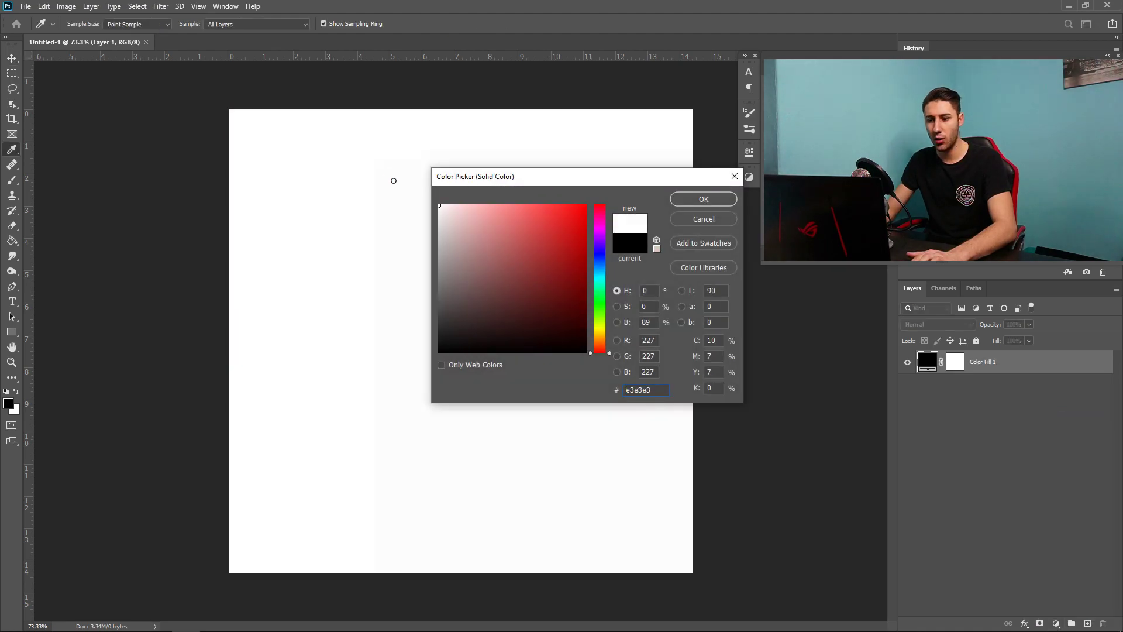
click(704, 197)
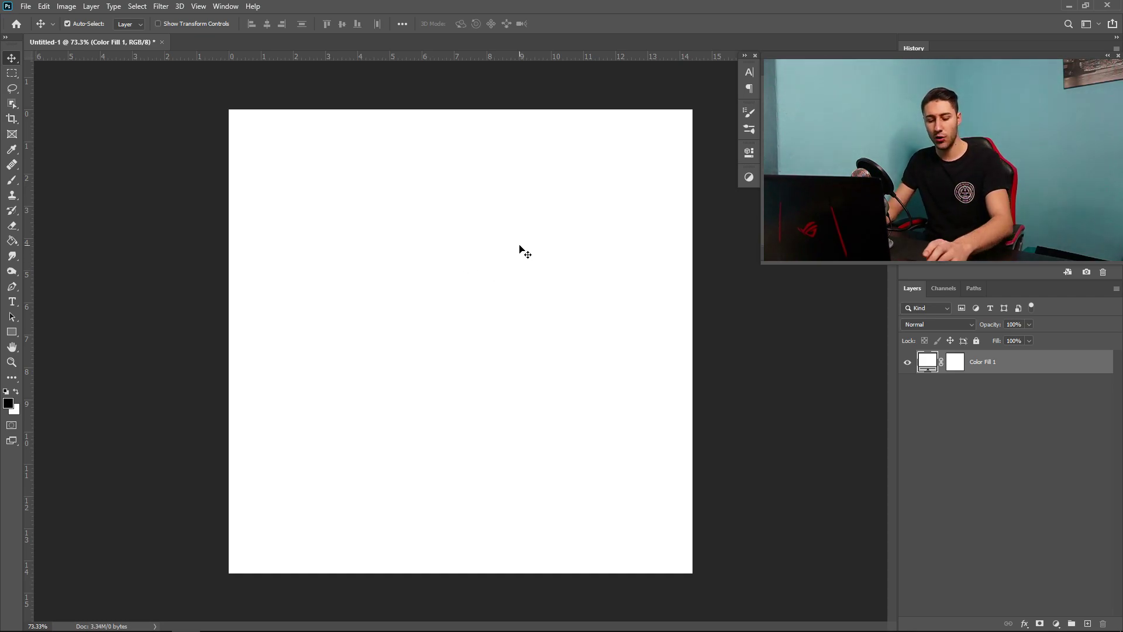
Step: Toggle the rulers with Ctrl+R so they show, and check the view options
key(ctrl+r)
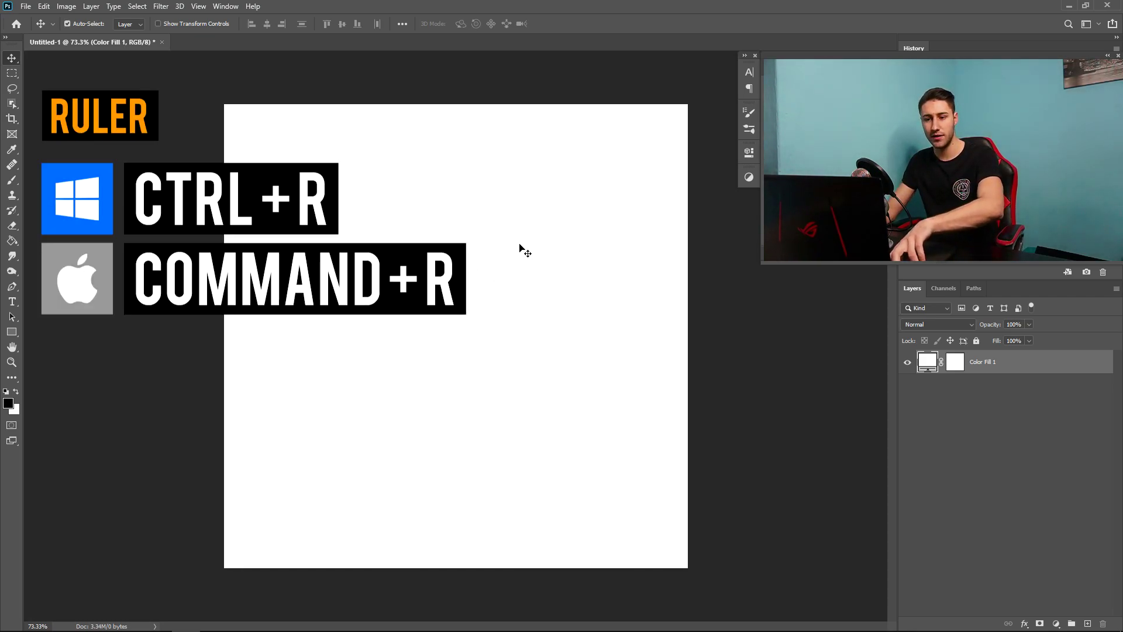
key(ctrl+r)
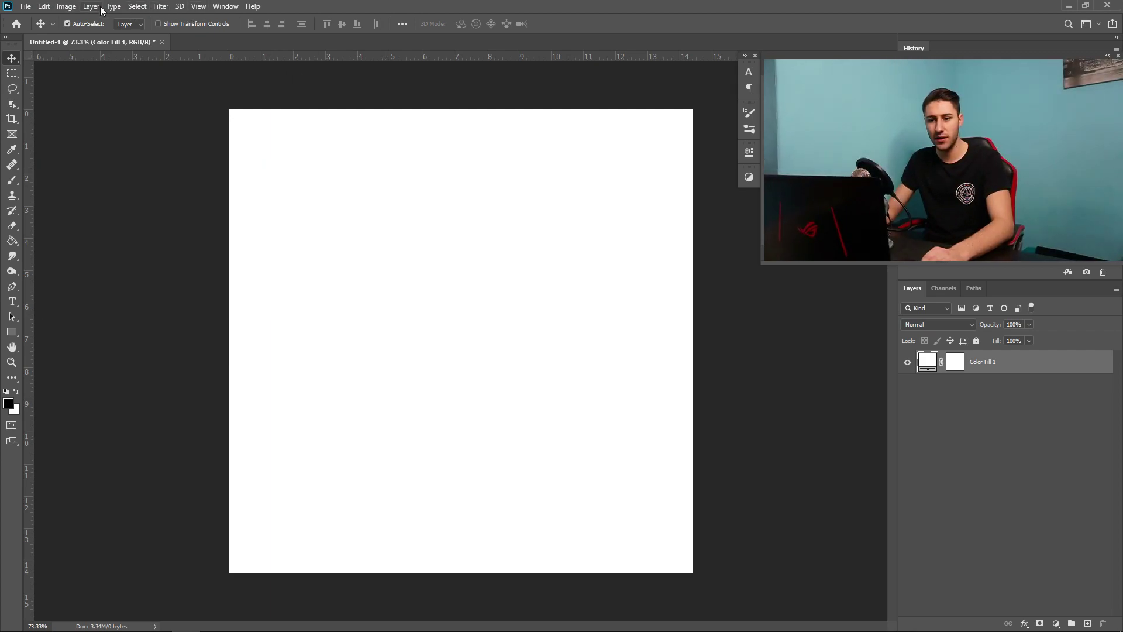
click(198, 6)
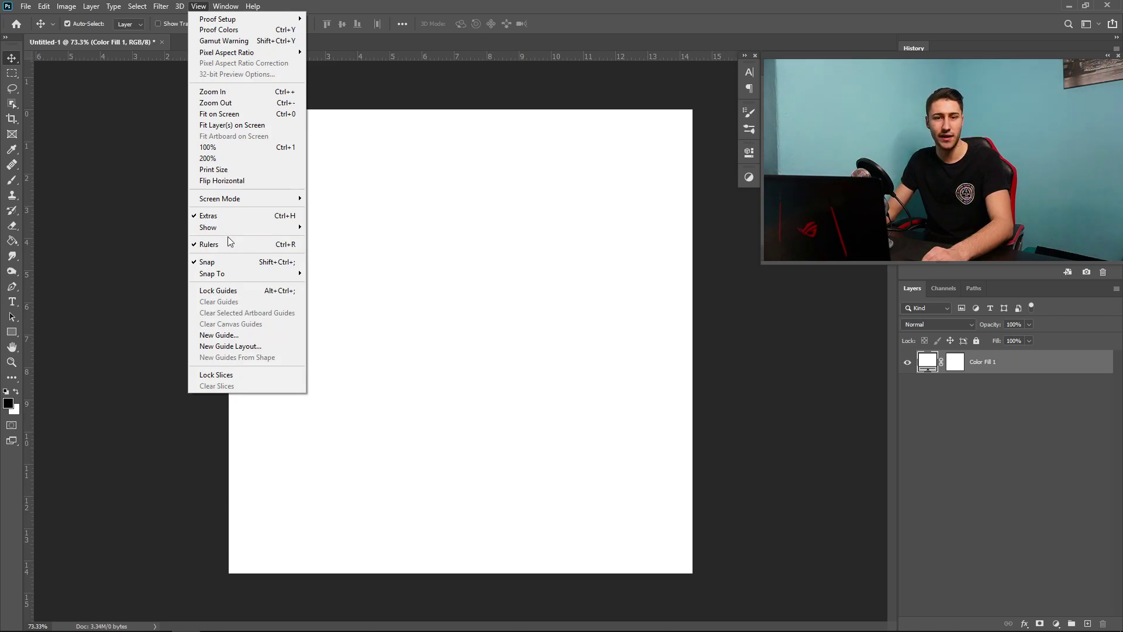
click(536, 198)
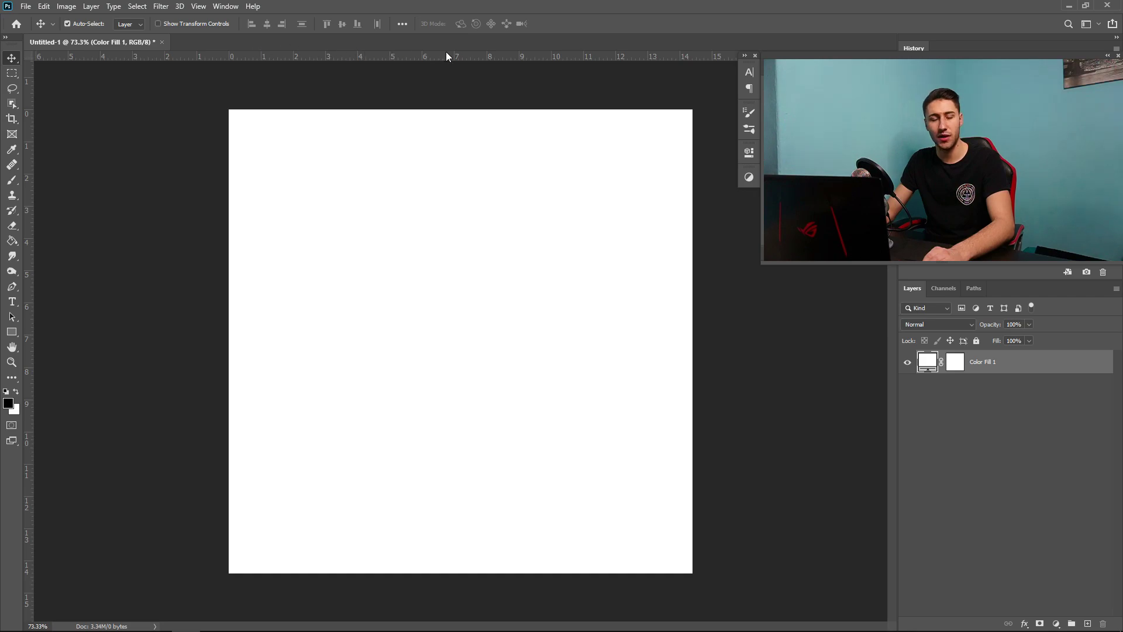
Step: Drag a horizontal and a vertical guide from the rulers to cross at the canvas centre
drag(398, 56, 454, 341)
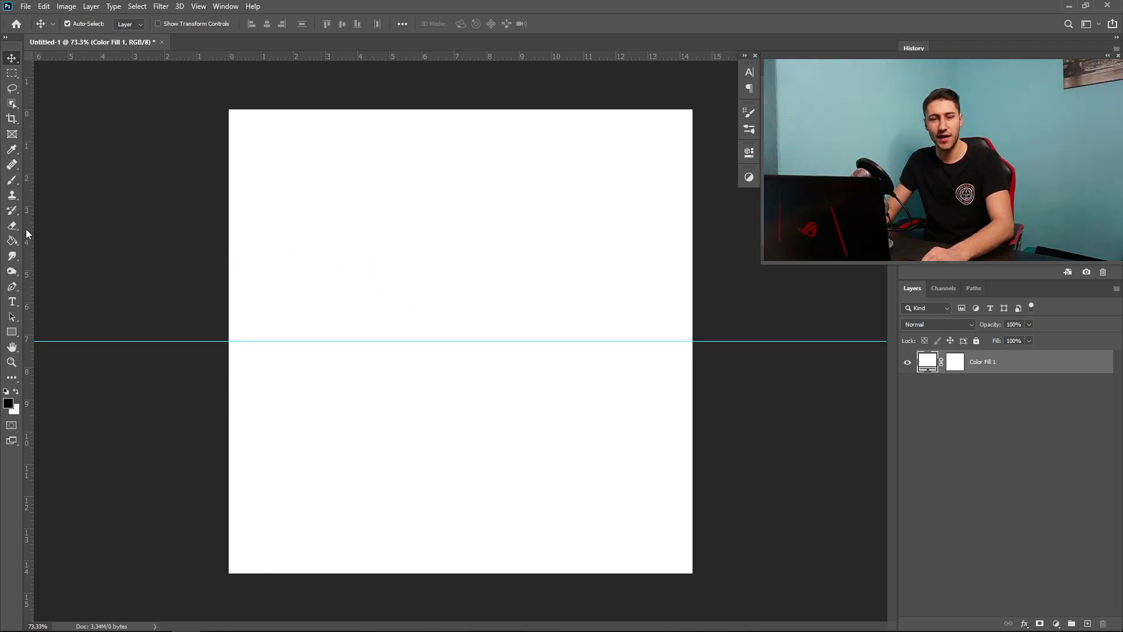
drag(26, 234, 460, 262)
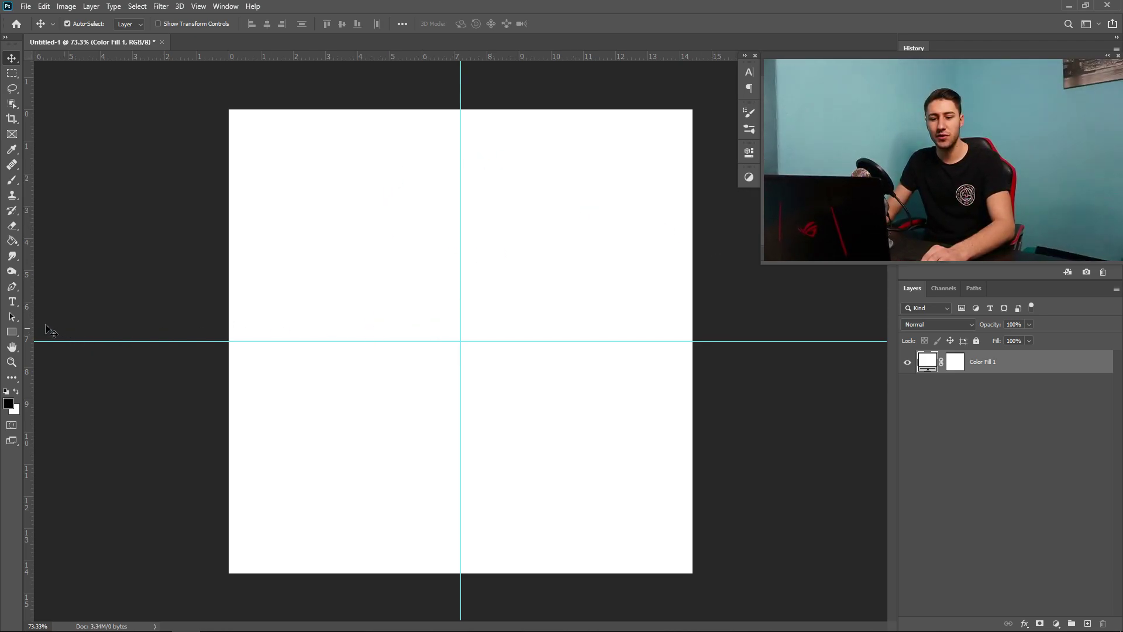
click(12, 333)
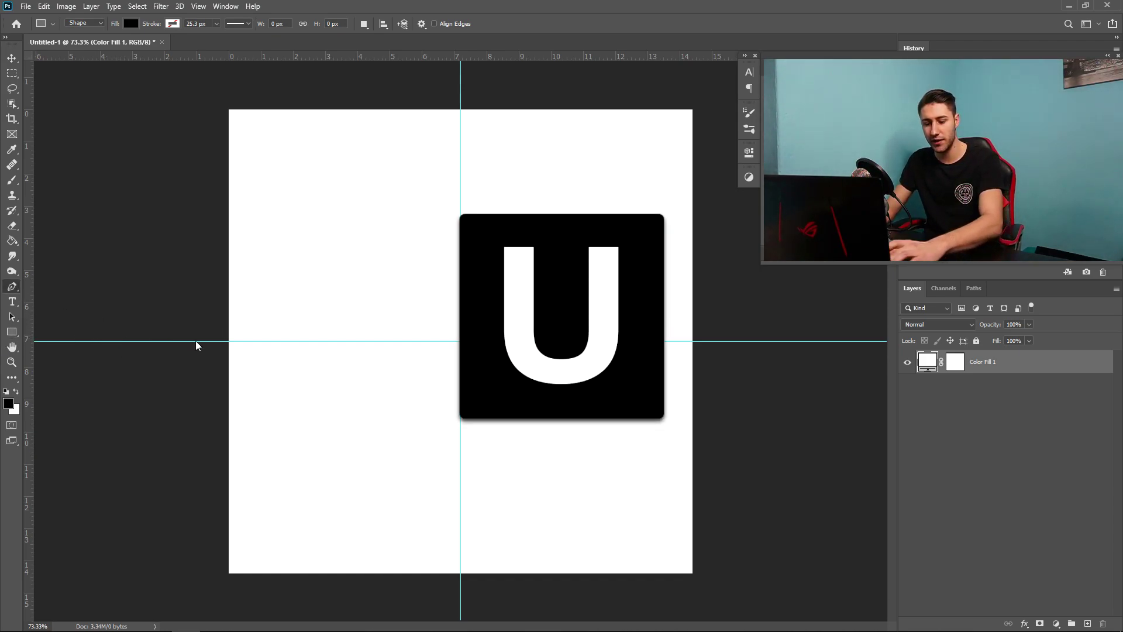
Step: Pick the Polygon Tool from the shape flyout and set it to 8 sides
right_click(12, 336)
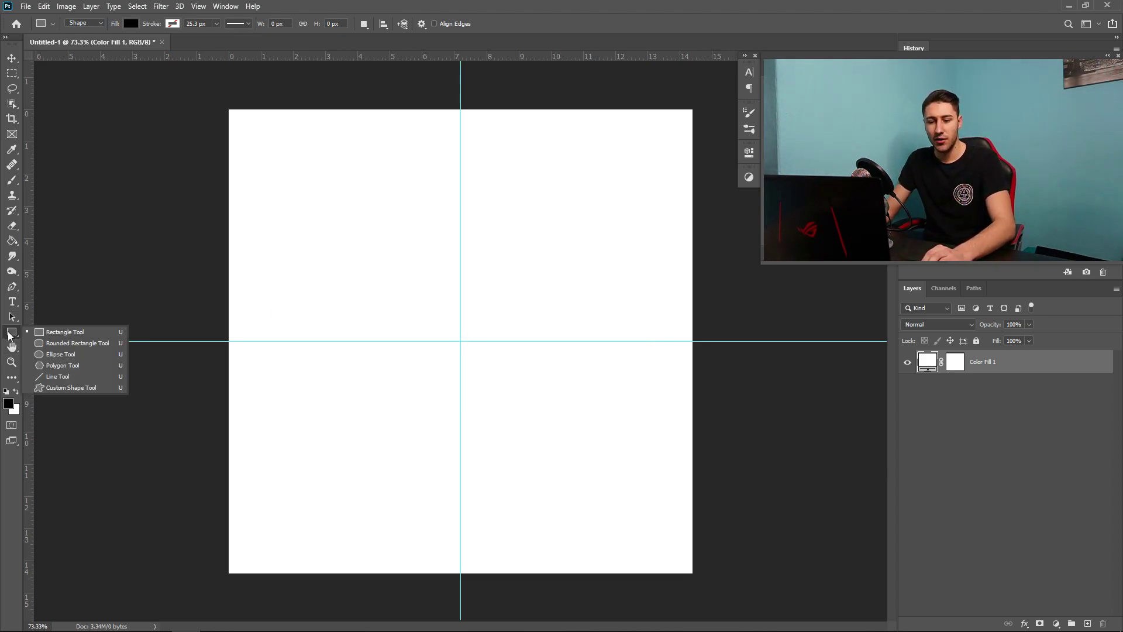
click(56, 365)
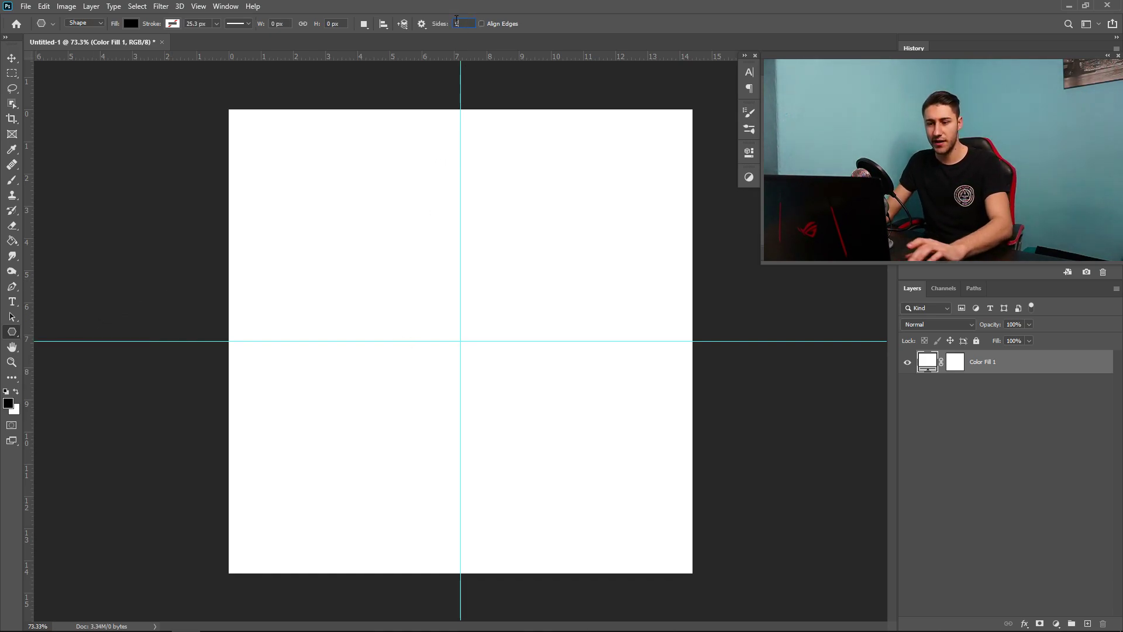
text(3)
text(8)
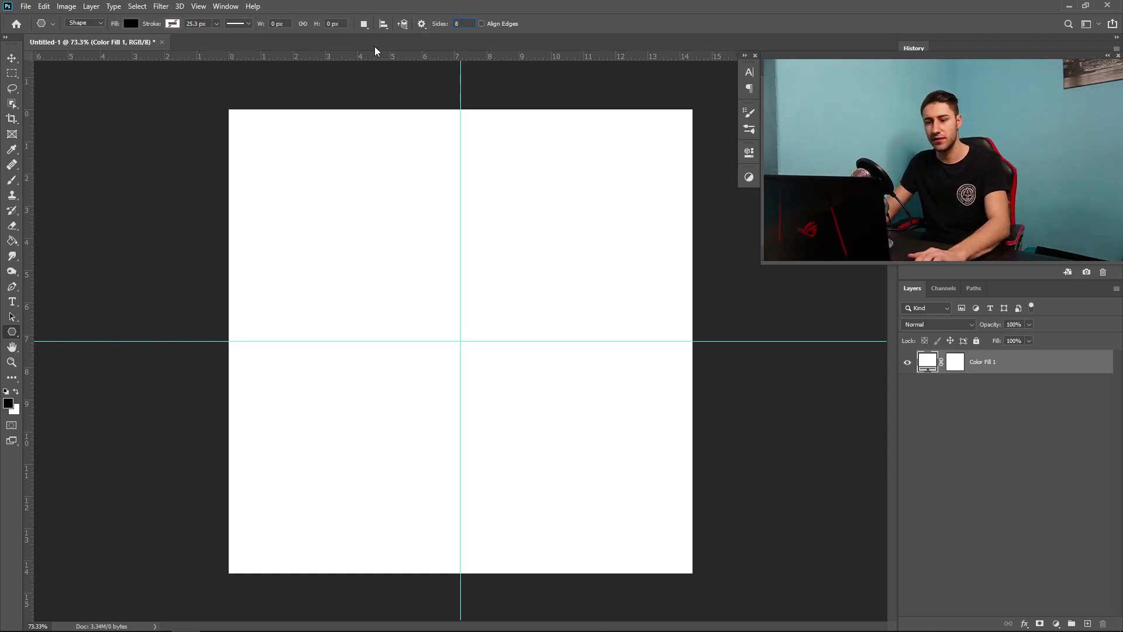
key(Return)
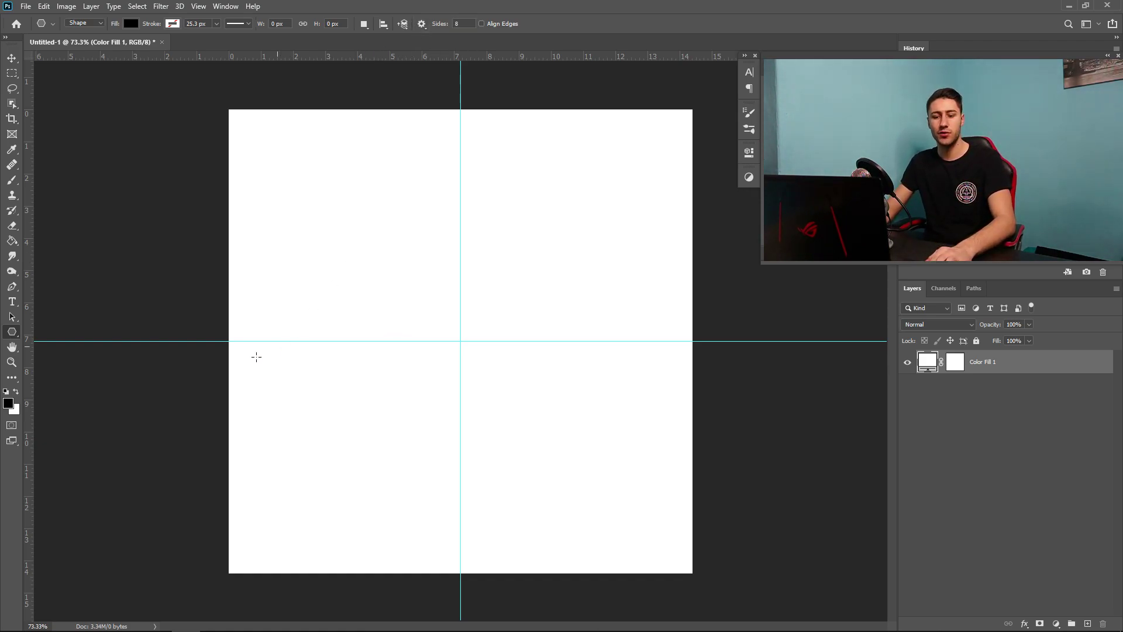
click(8, 404)
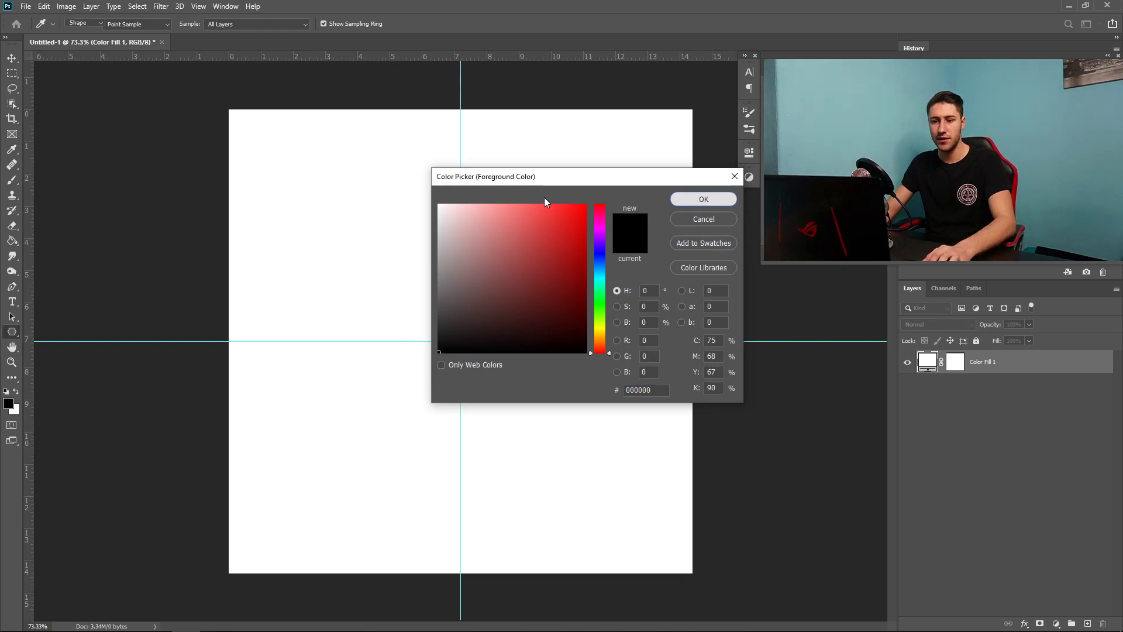
key(Return)
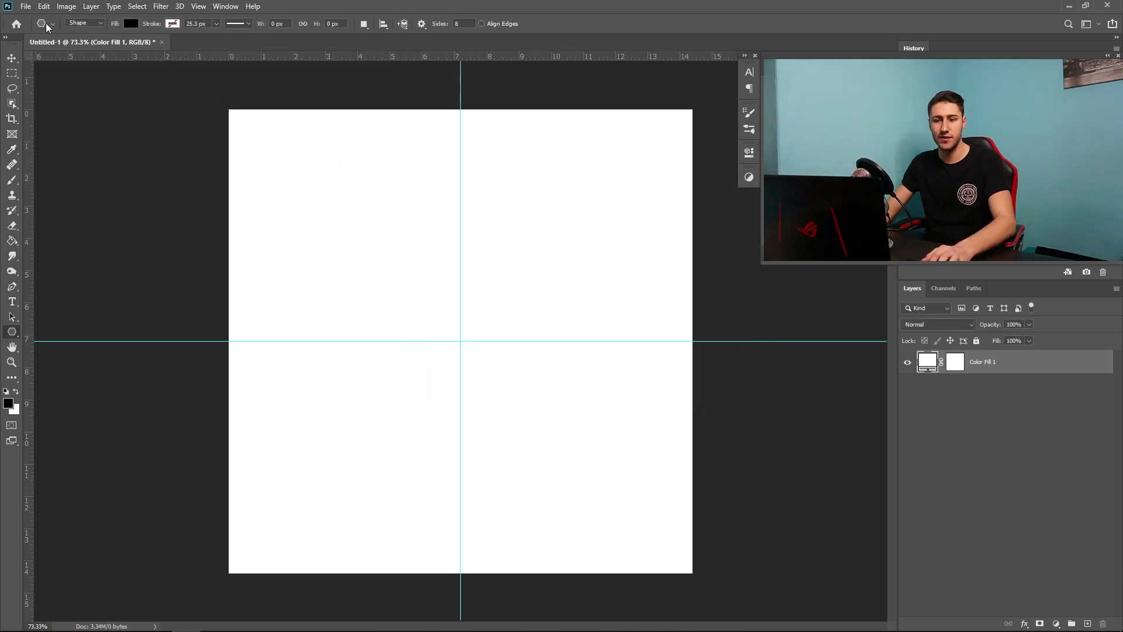
Step: Set the shape fill to No Color and the stroke to black at 25.3 px
click(131, 24)
click(62, 47)
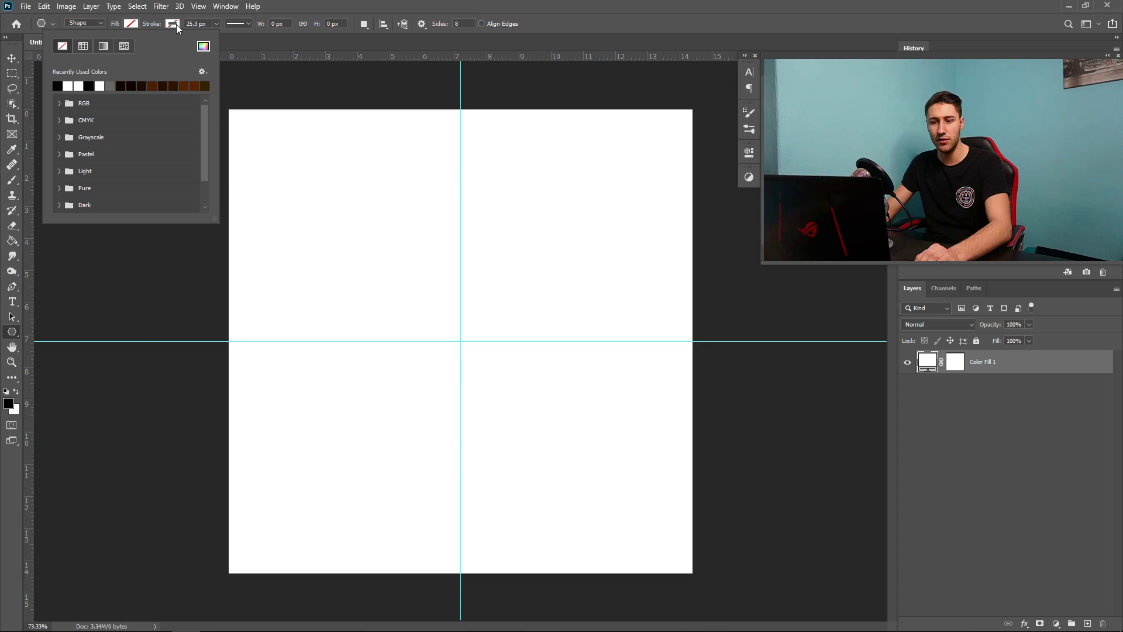
click(176, 24)
click(99, 86)
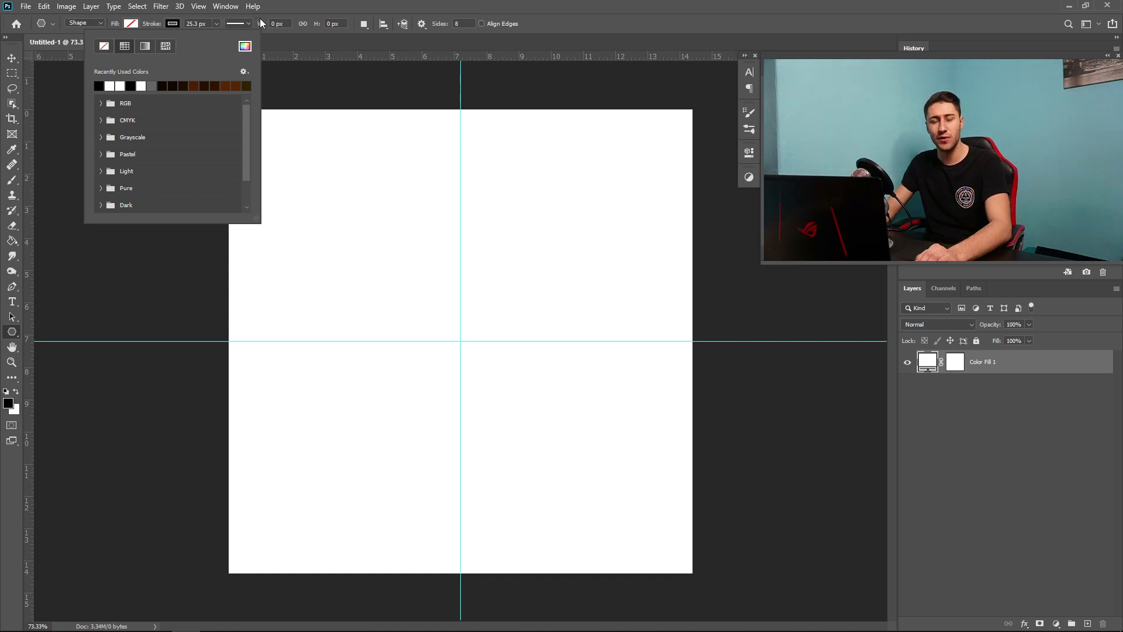
click(217, 24)
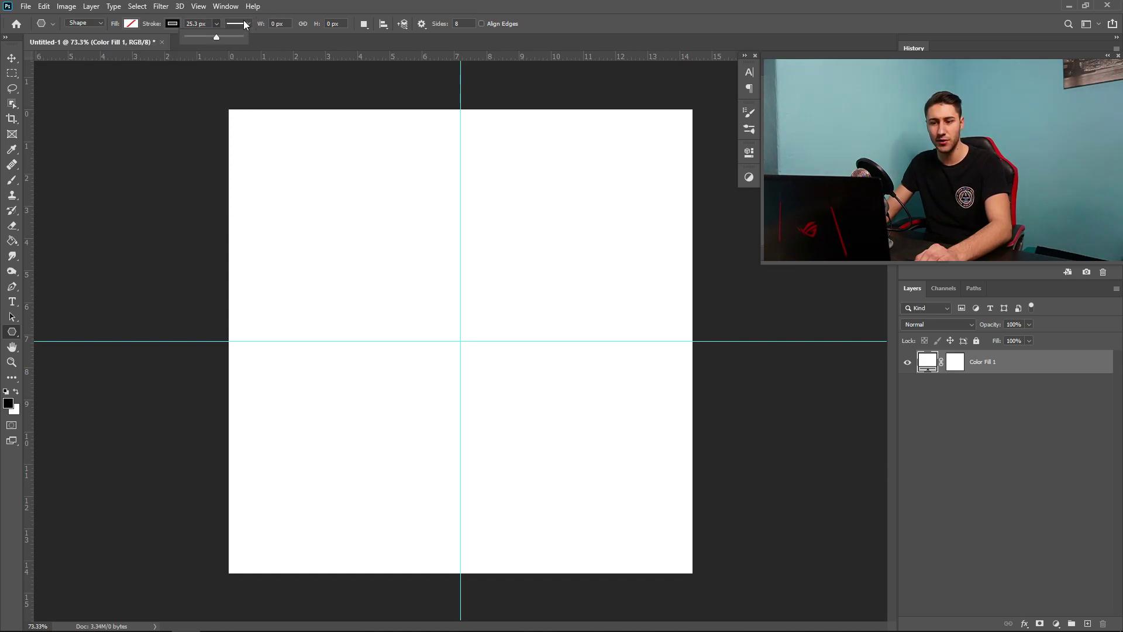
click(245, 23)
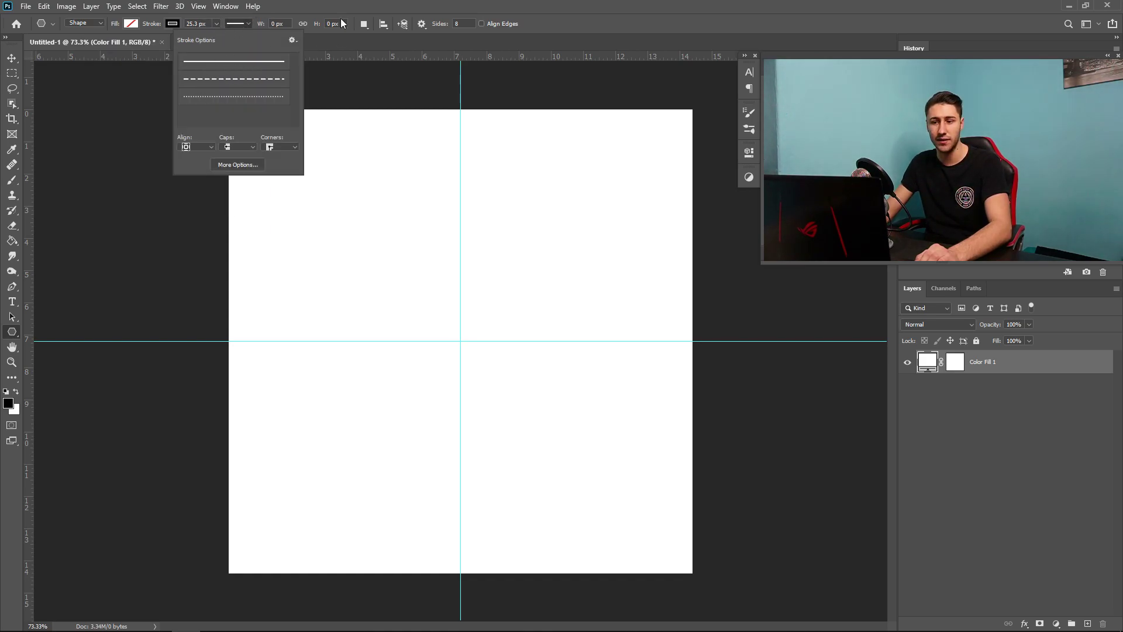
key(Escape)
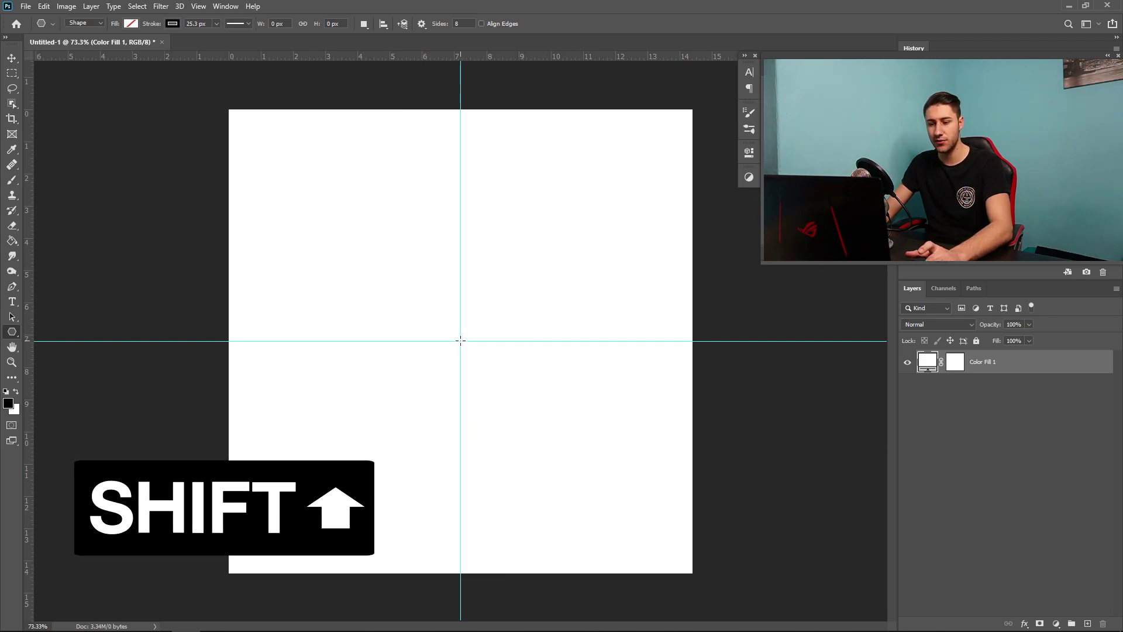
Step: Draw an 891.75 px black-outlined octagon (Polygon 1) centred on the guide crossing
mouse_move(460, 340)
mouse_down()
mouse_move(609, 185)
mouse_move(596, 193)
mouse_up()
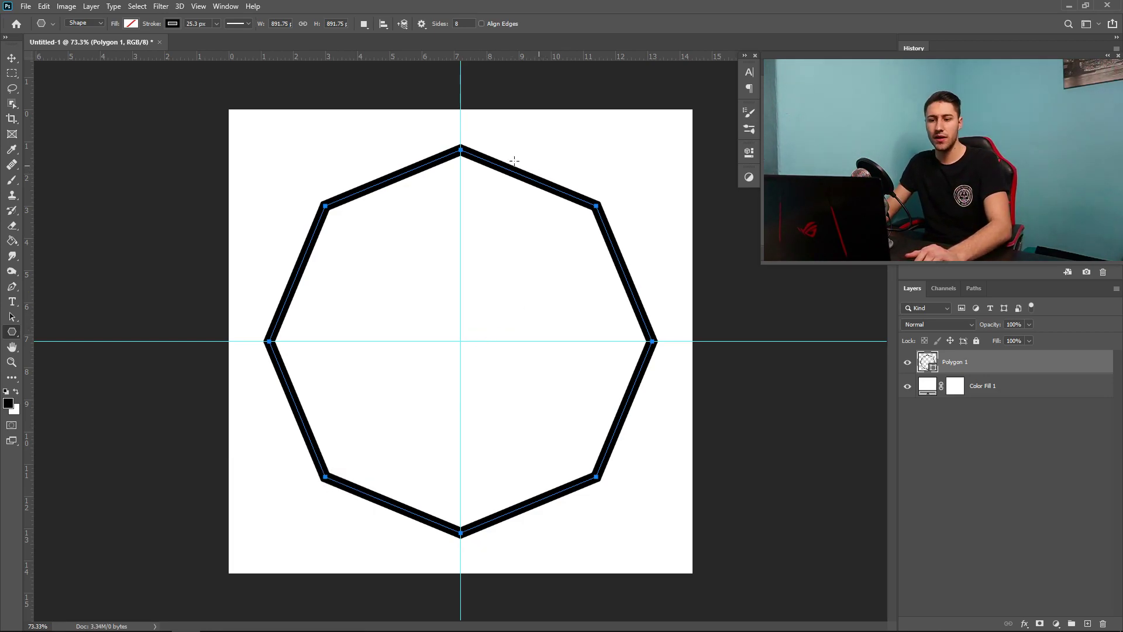
click(11, 58)
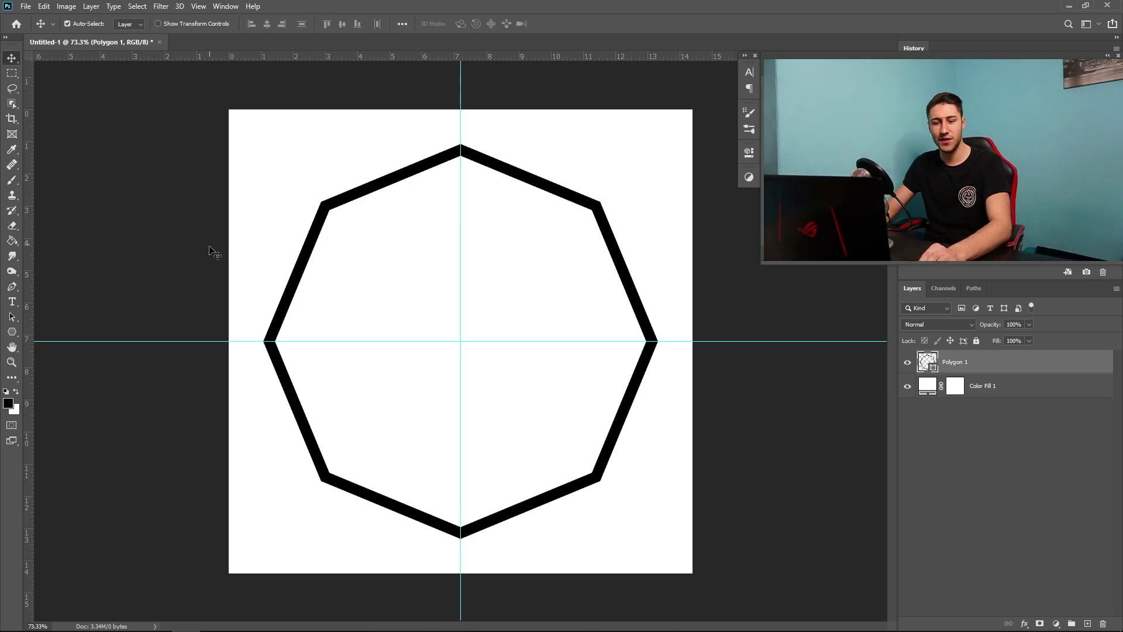
click(14, 338)
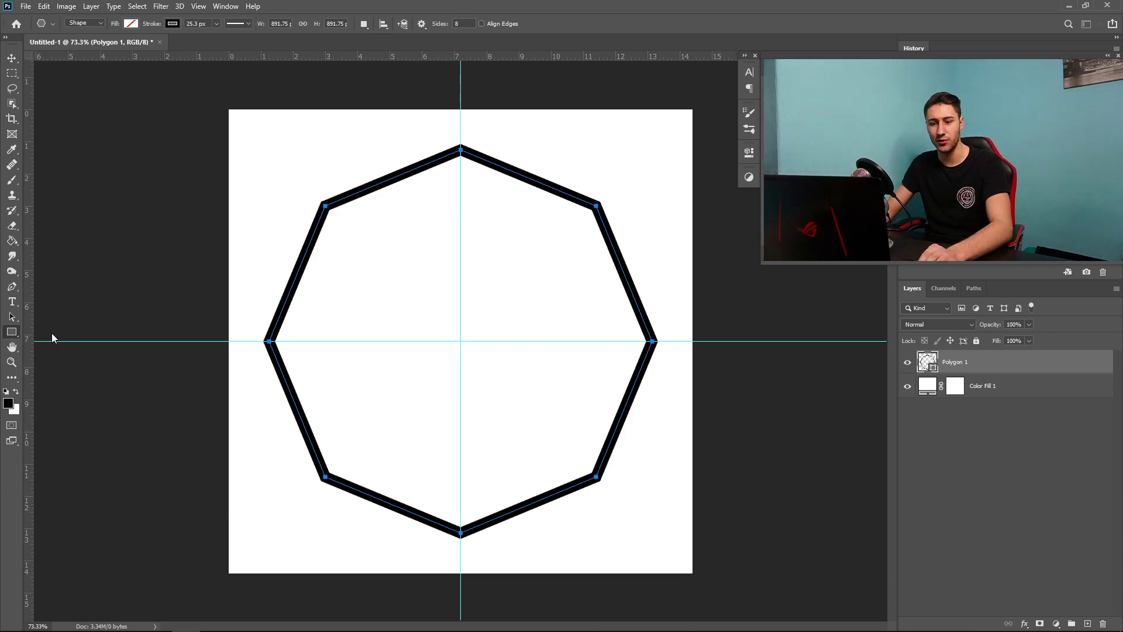
Step: With no stroke and black fill, draw a 324 × 55 px bar above the octagon's centre
key(shift+u)
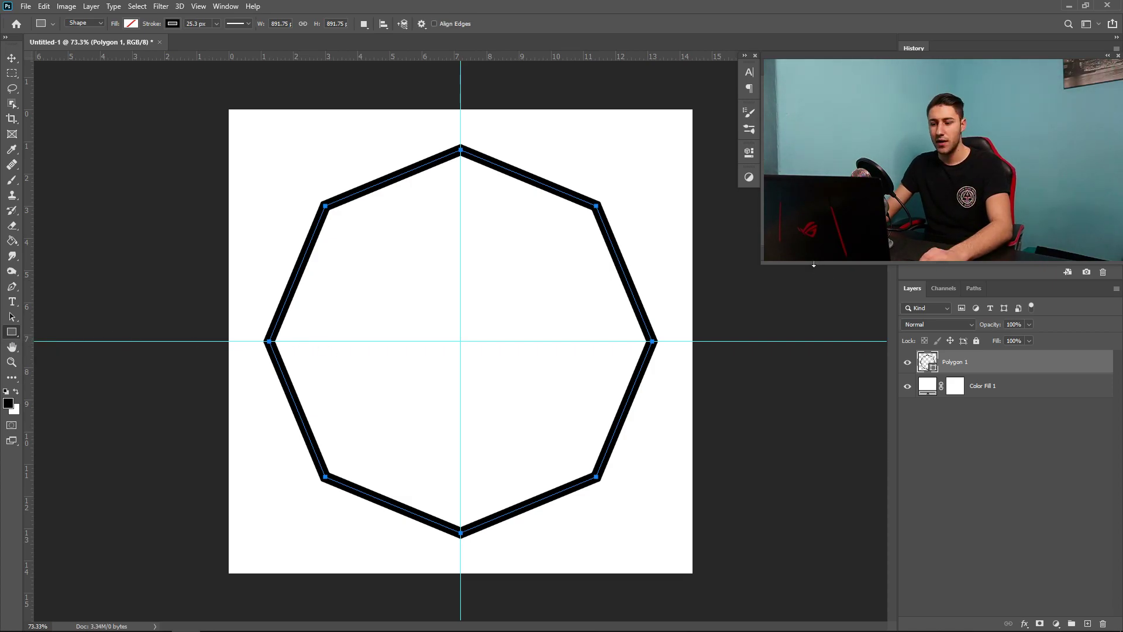
click(1089, 623)
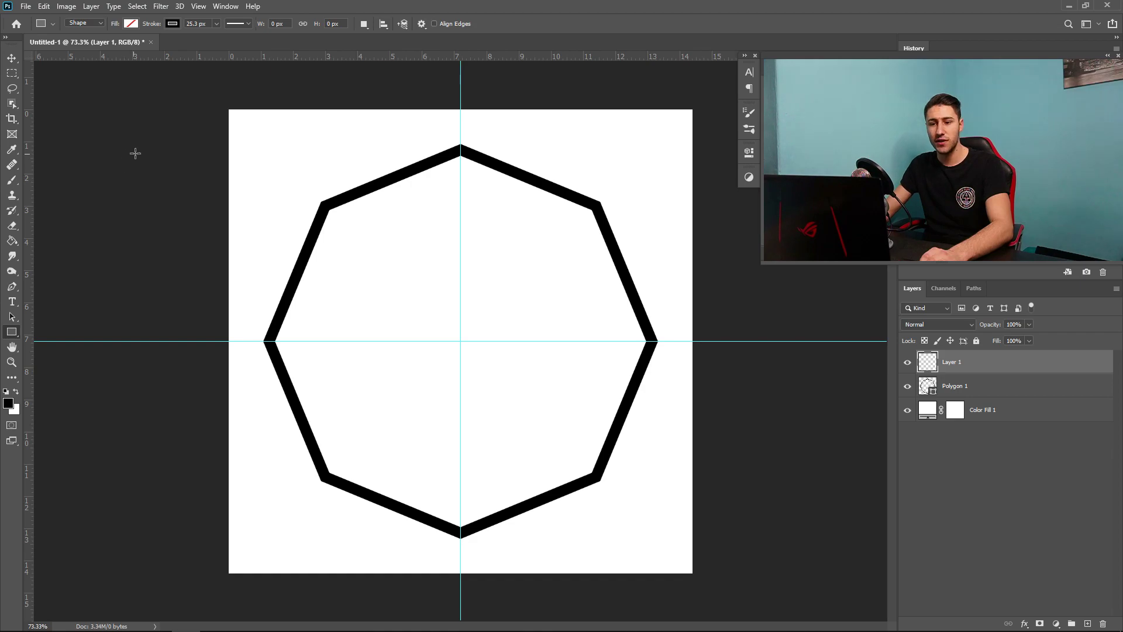
click(172, 24)
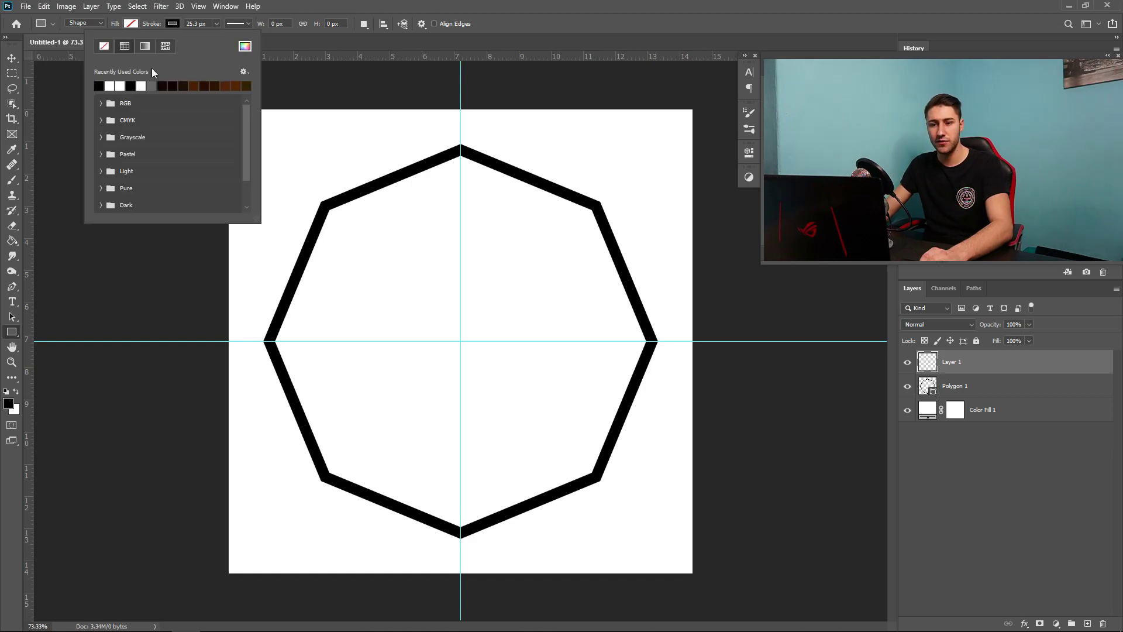
click(103, 48)
click(131, 24)
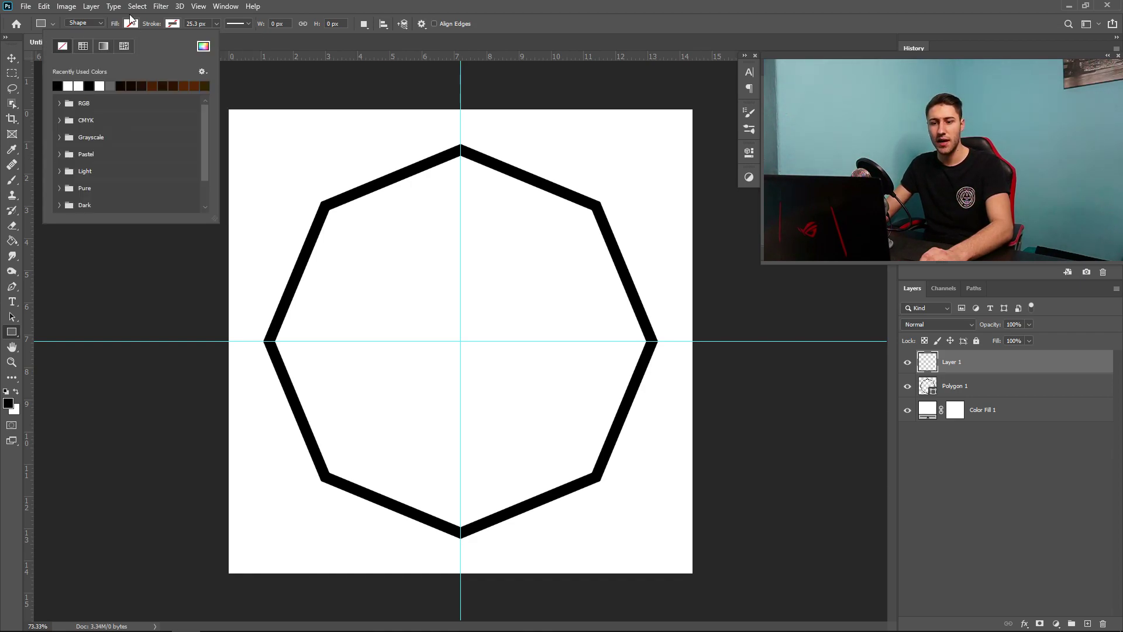
click(58, 85)
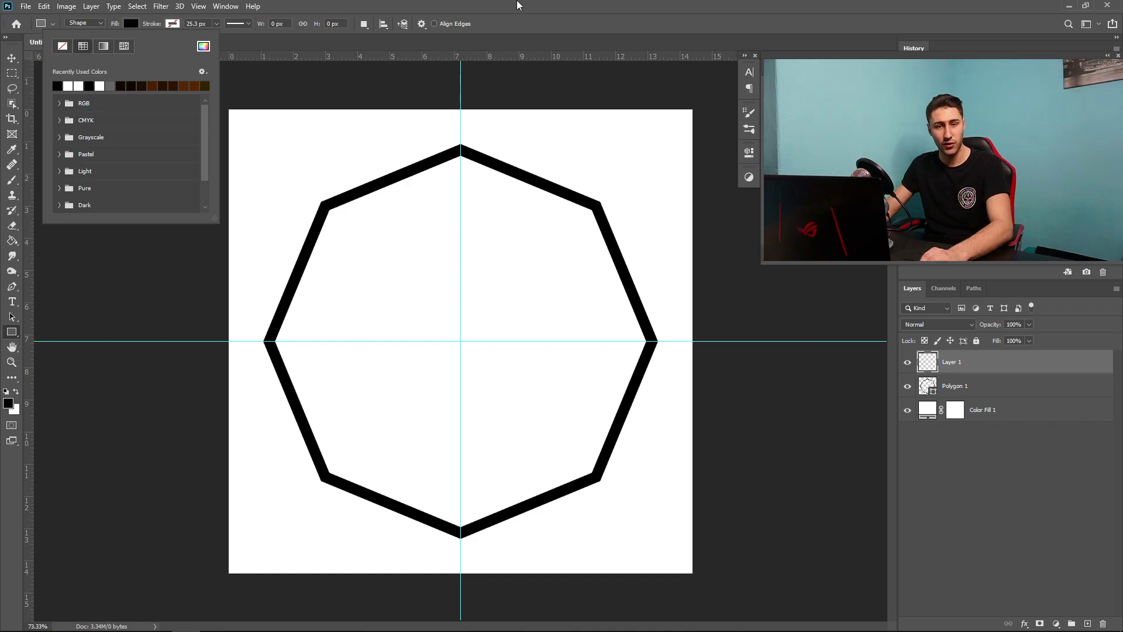
click(403, 55)
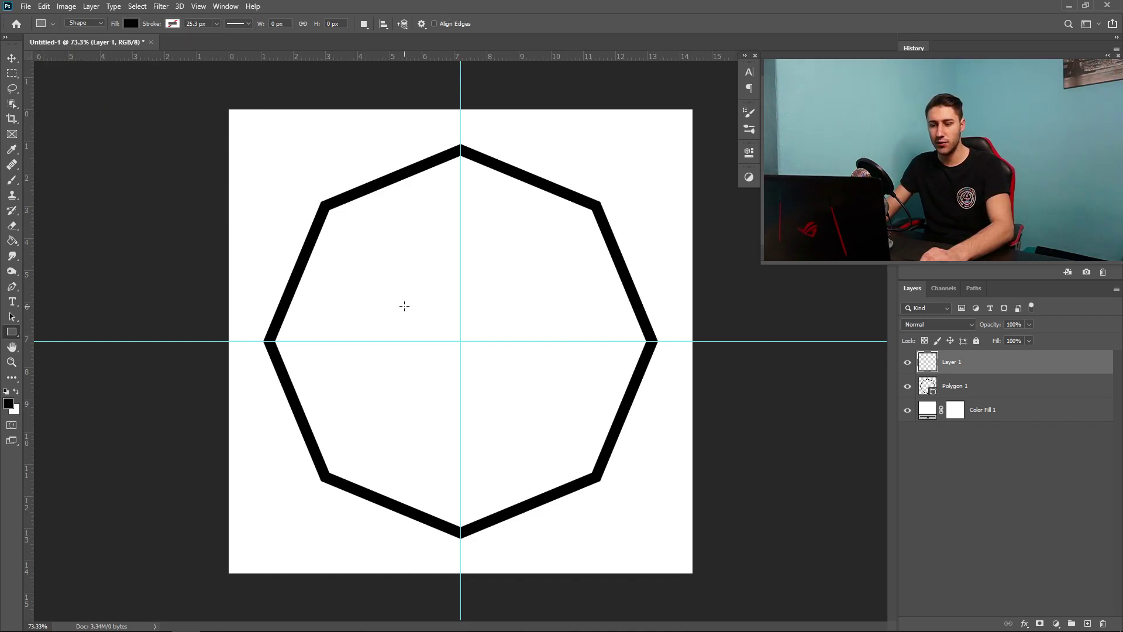
drag(369, 279, 508, 303)
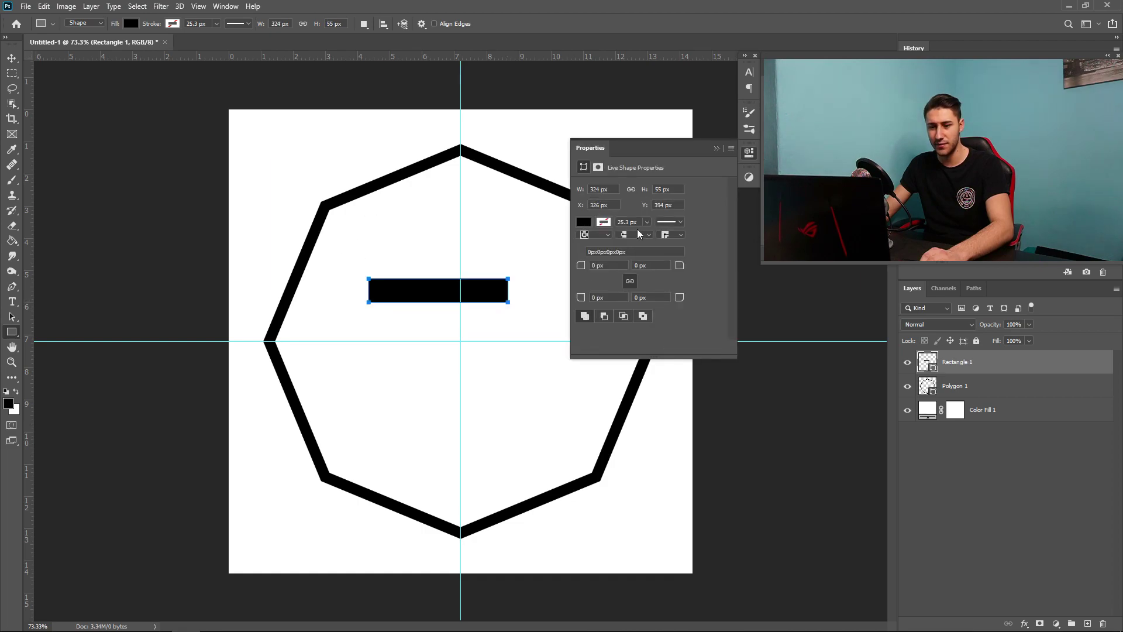
Step: Move Rectangle 1 down onto the guide crossing, cancelling a trial height resize
click(12, 59)
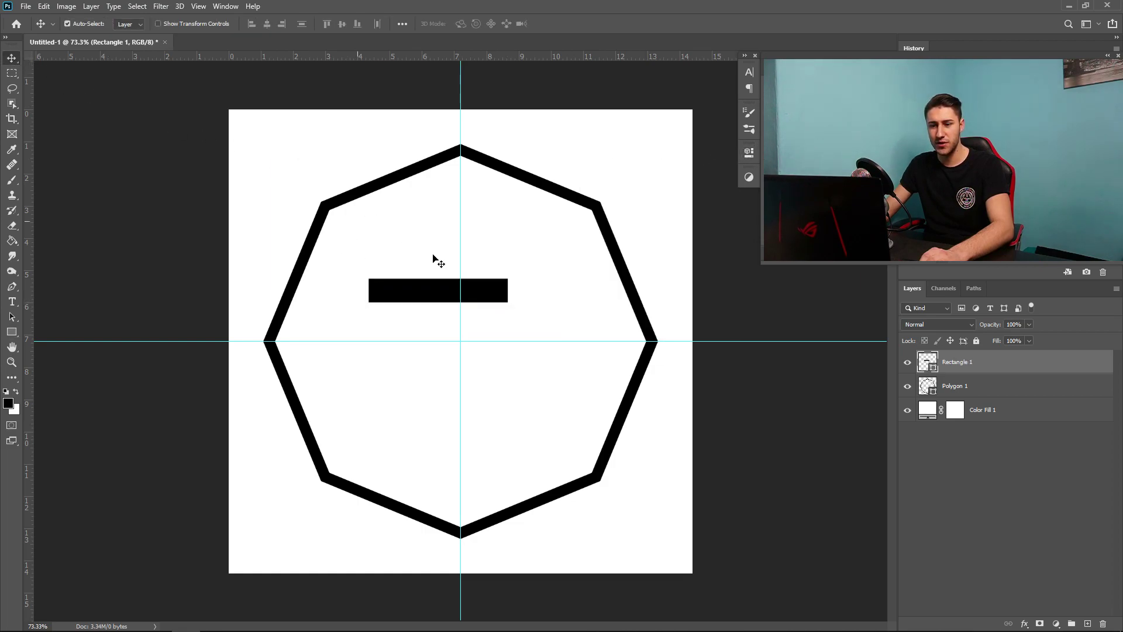
drag(434, 286, 455, 338)
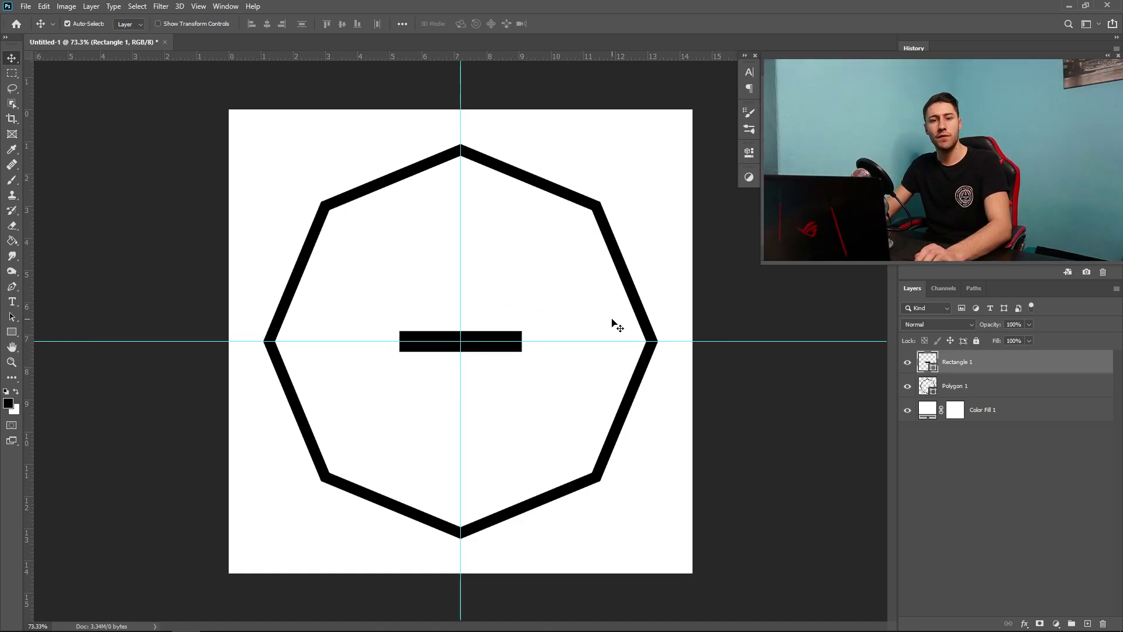
key(ctrl+t)
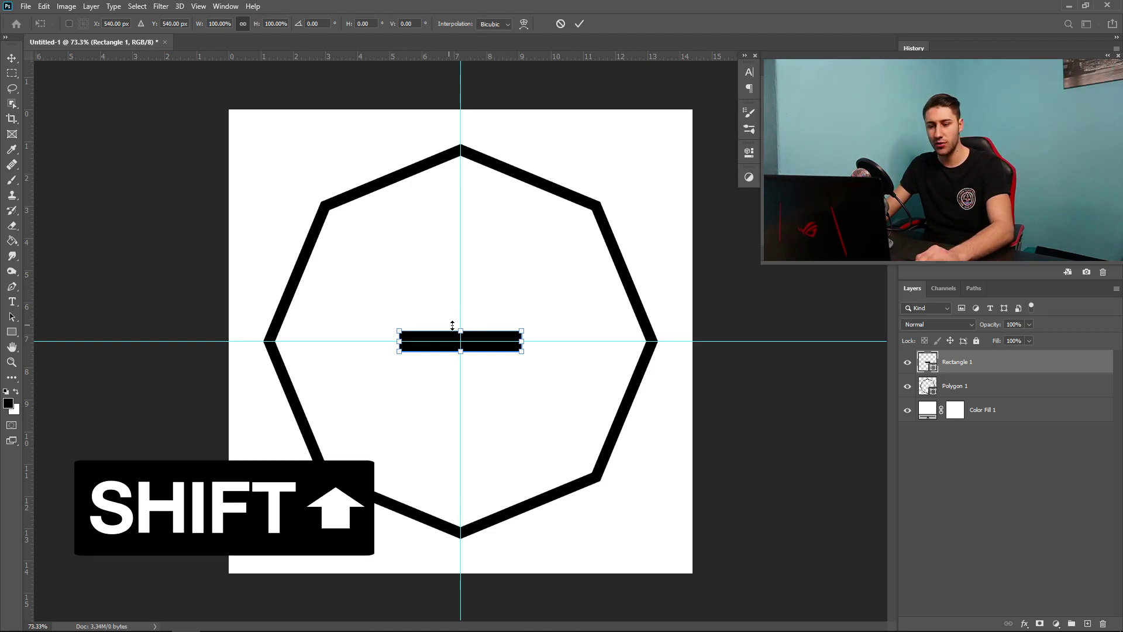
drag(461, 326, 471, 311)
key(Escape)
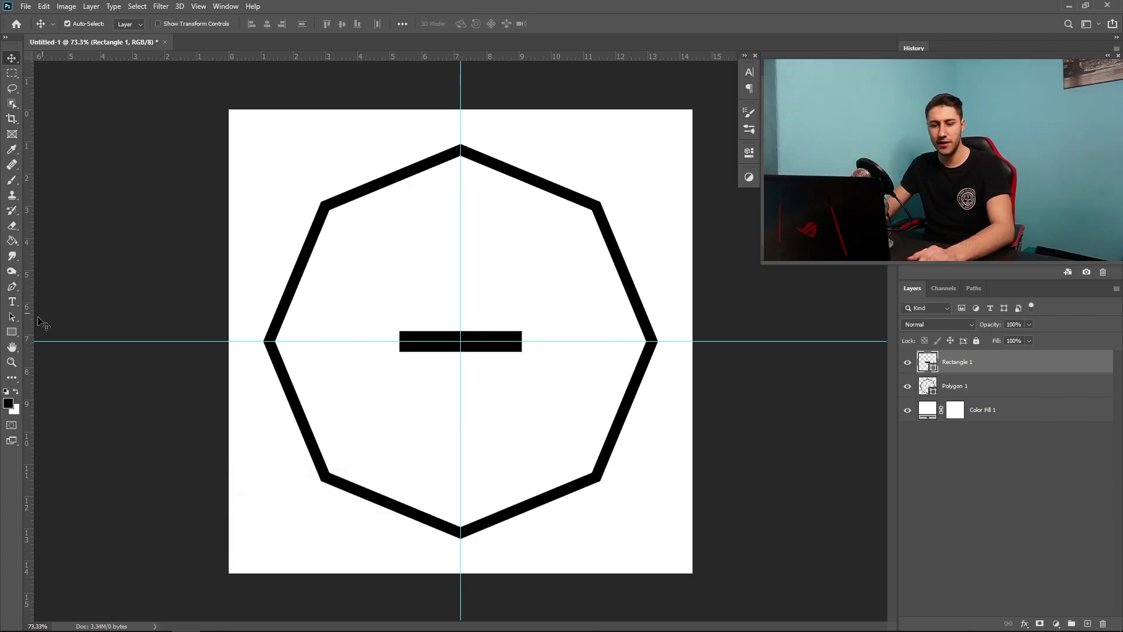
click(10, 333)
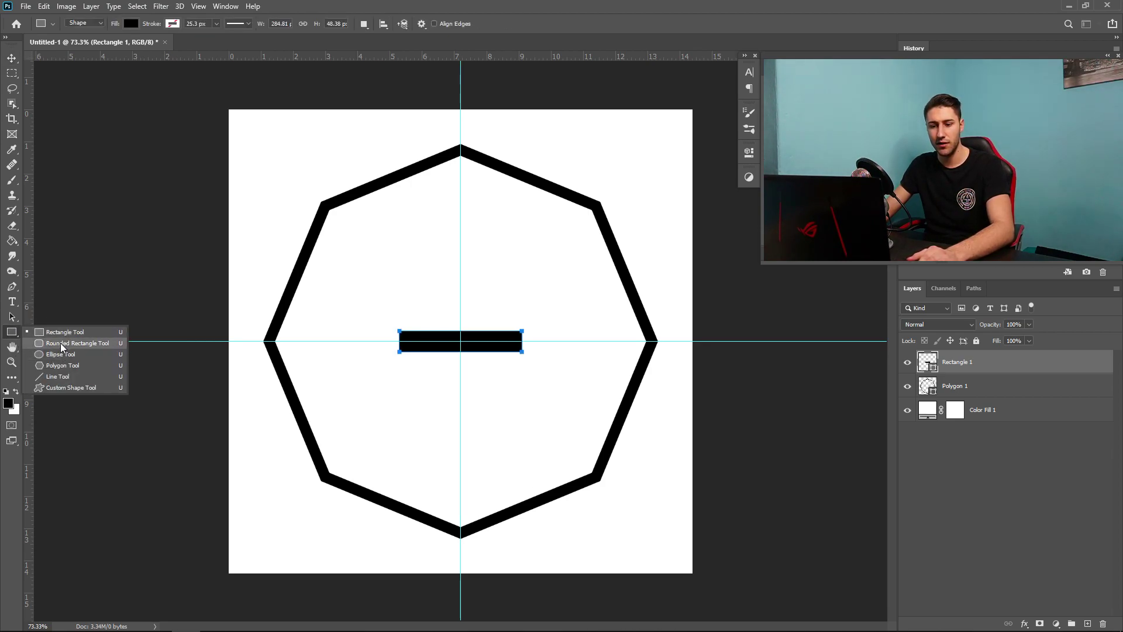
Step: Draw a tall rounded-rectangle plate just right of the bar's end
click(96, 347)
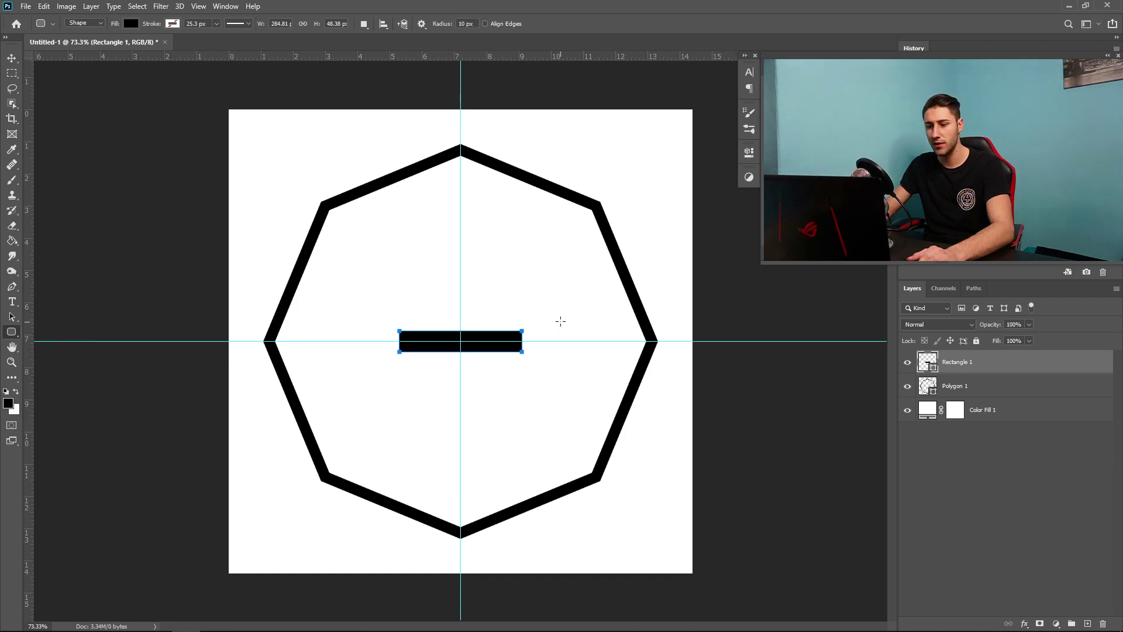
drag(533, 288, 557, 392)
click(722, 149)
key(ctrl+t)
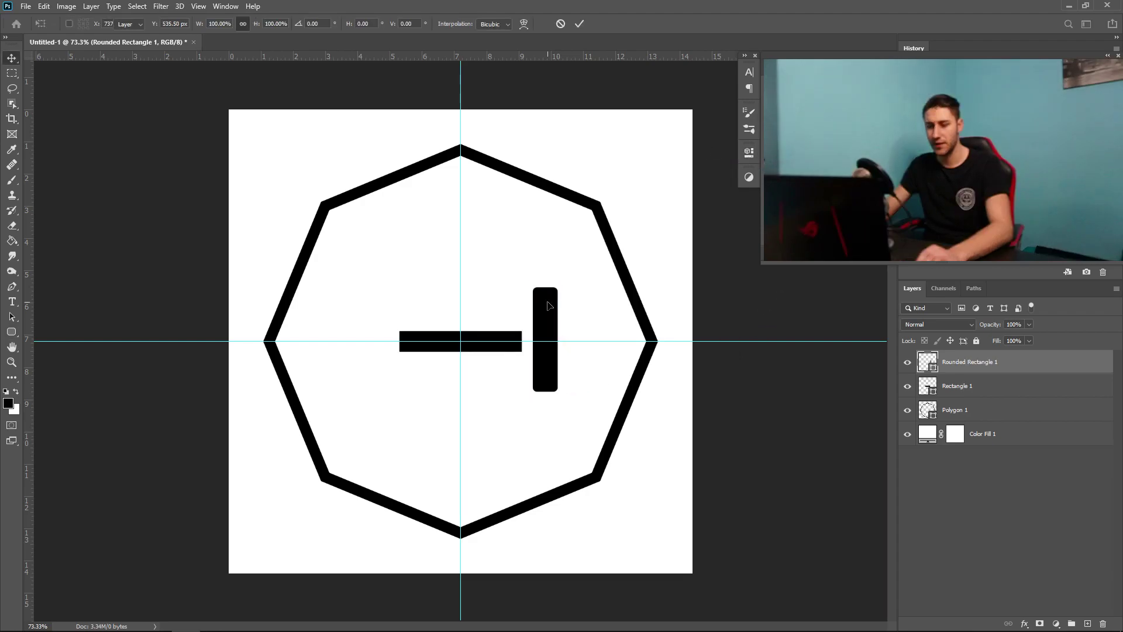
key(Return)
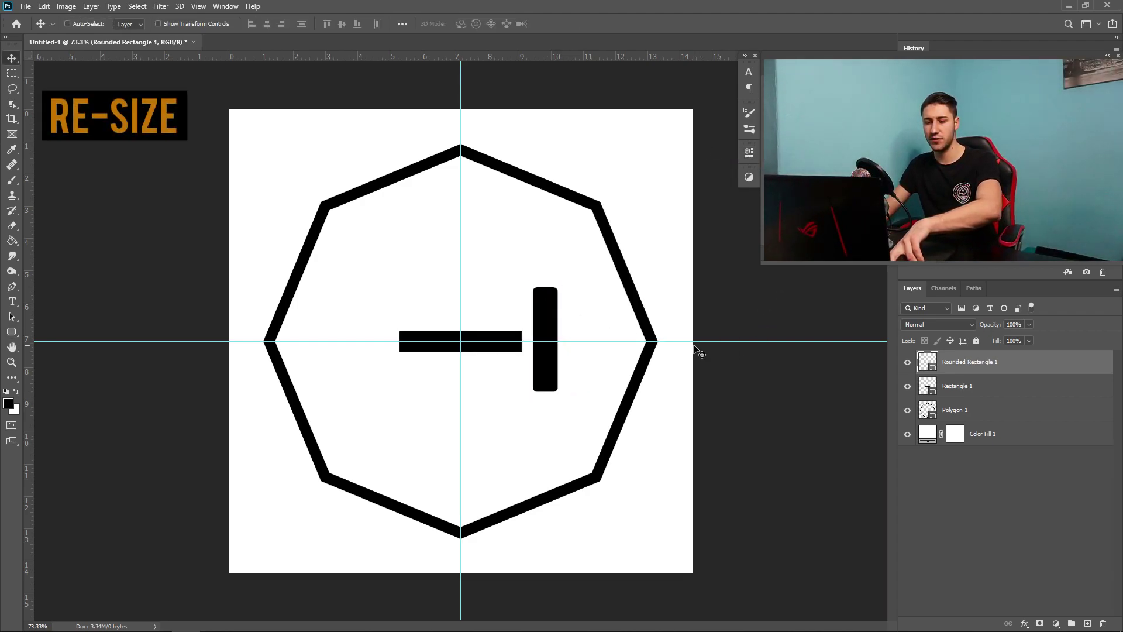
Step: Enlarge and widen the plate, then nudge it against the bar's right end
key(ctrl+t)
mouse_move(558, 288)
mouse_down()
mouse_move(577, 275)
mouse_move(551, 299)
mouse_up()
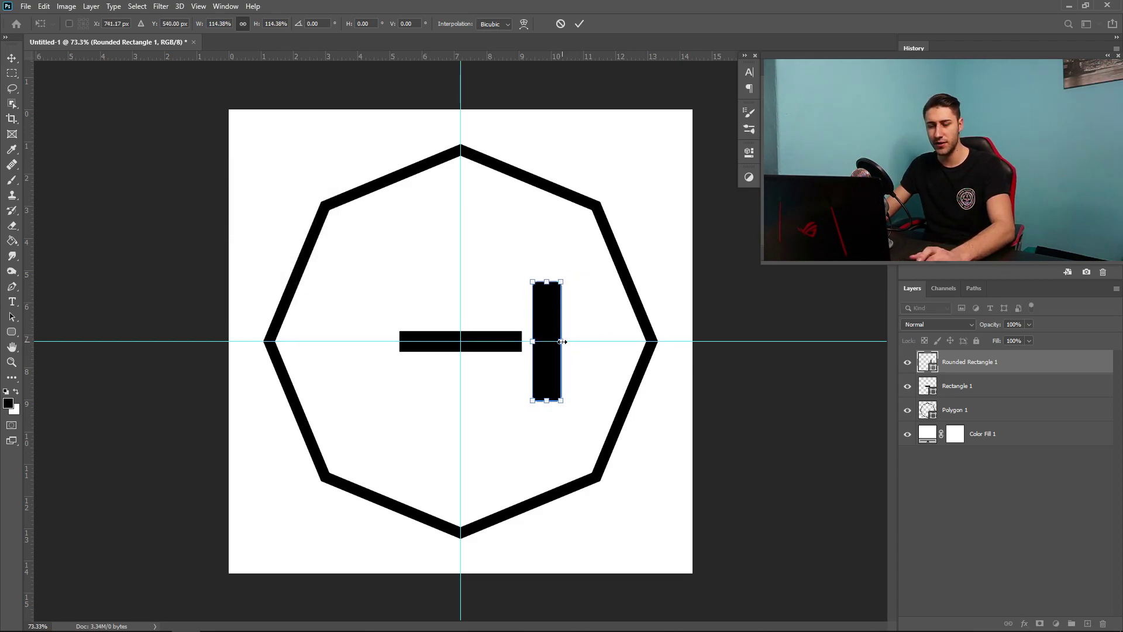
drag(562, 341, 540, 342)
key(Return)
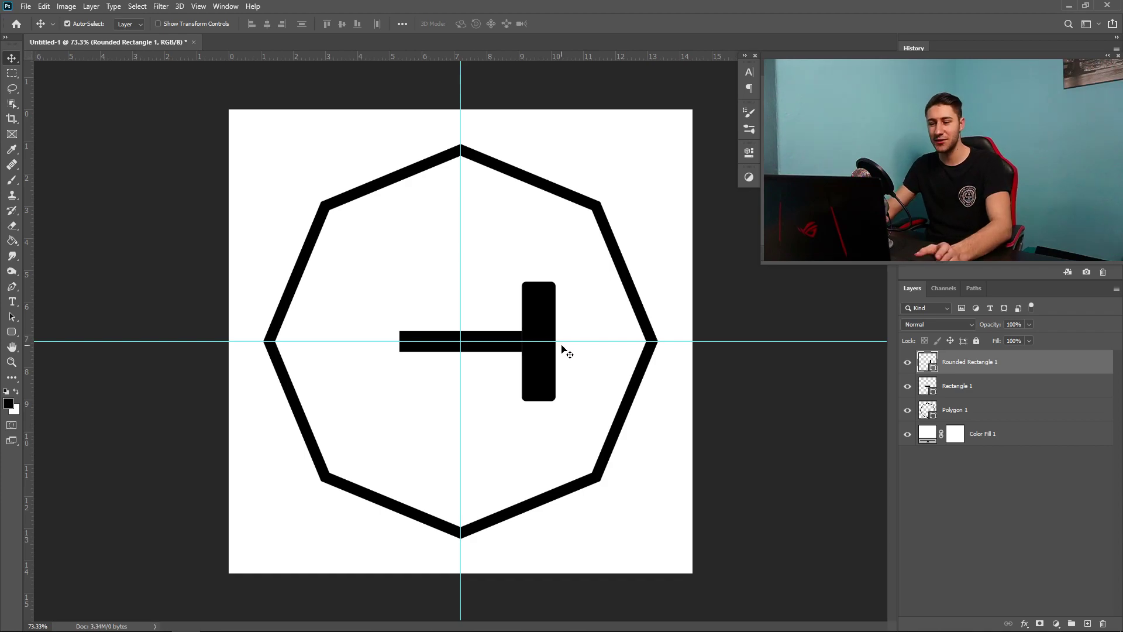
mouse_move(552, 326)
mouse_down()
mouse_move(563, 325)
mouse_move(550, 328)
mouse_up()
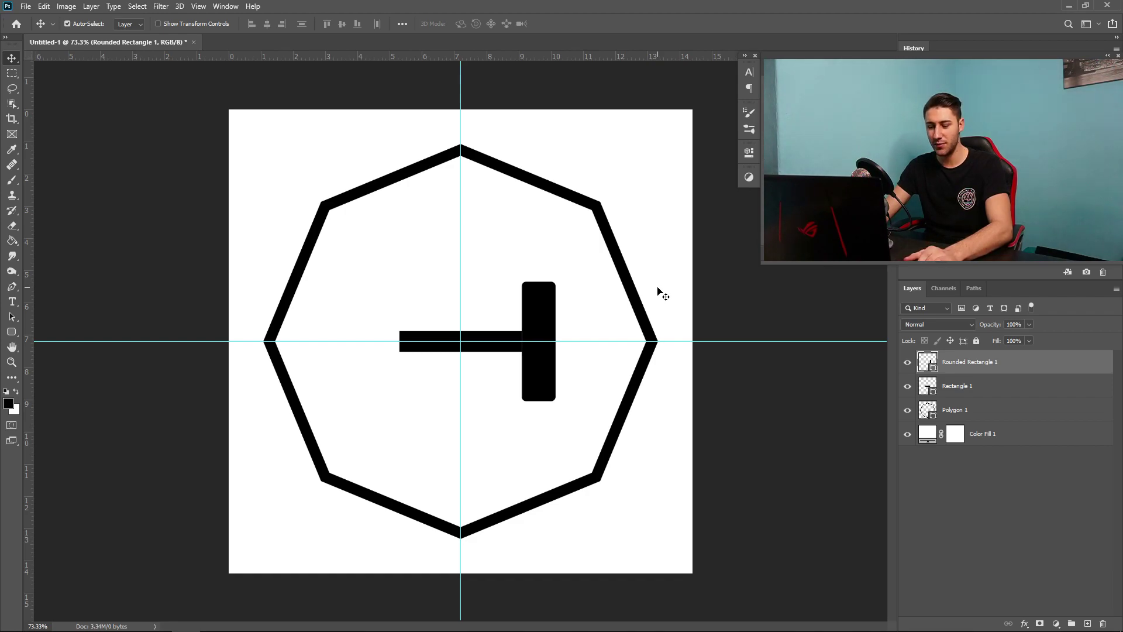
key(shift+Right)
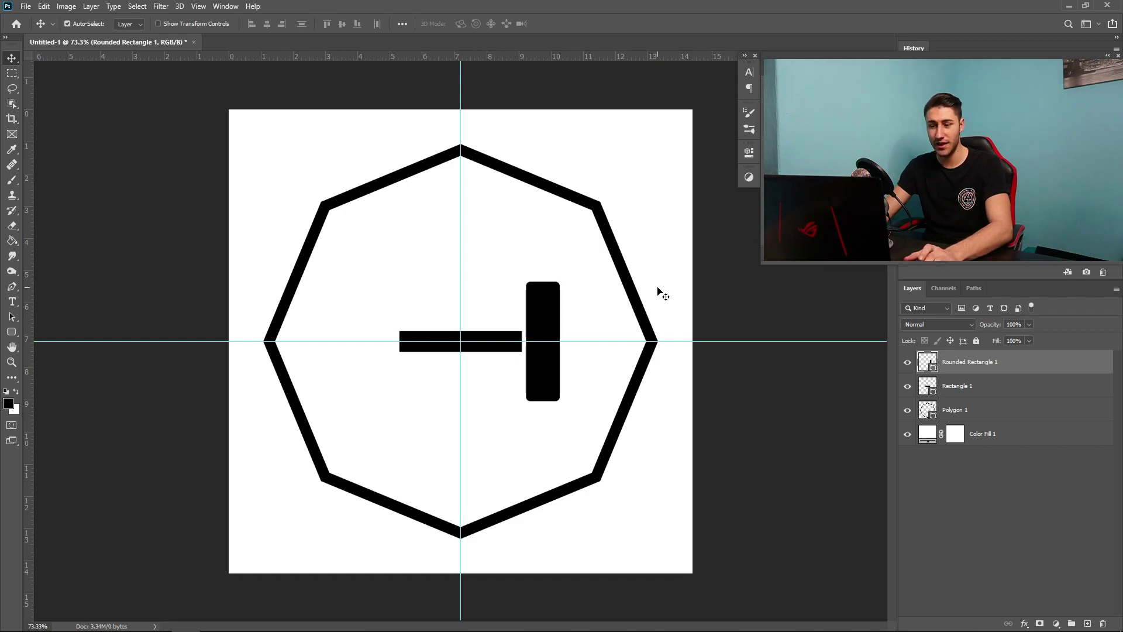
key(shift+Right)
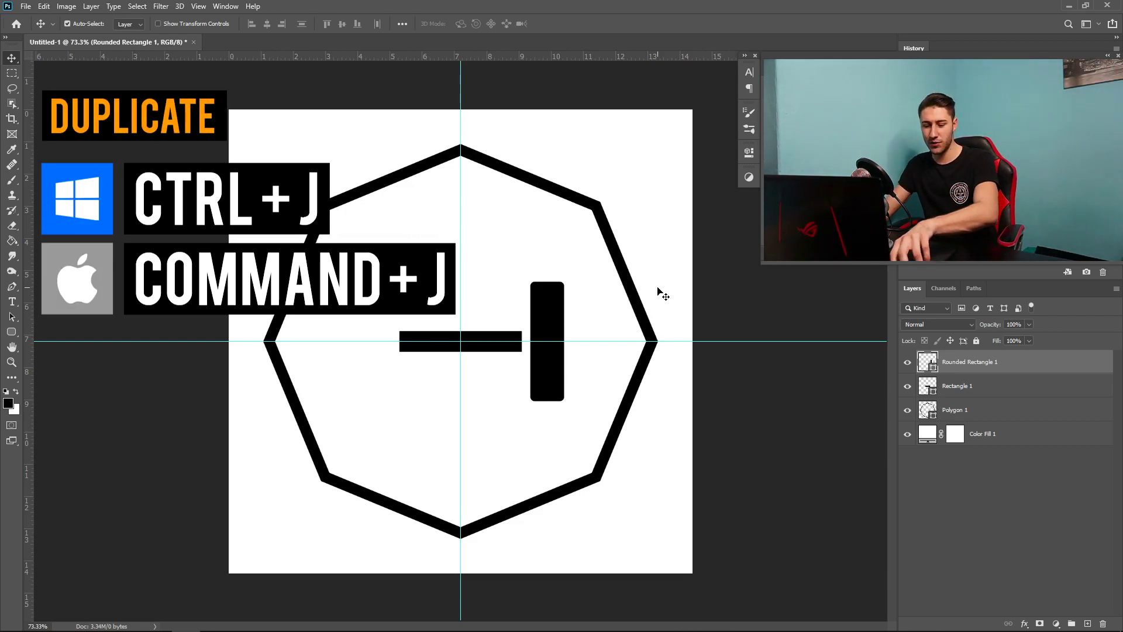
Step: Duplicate the plate, shrink the copy and nudge it right beside the tall plate
key(ctrl+j)
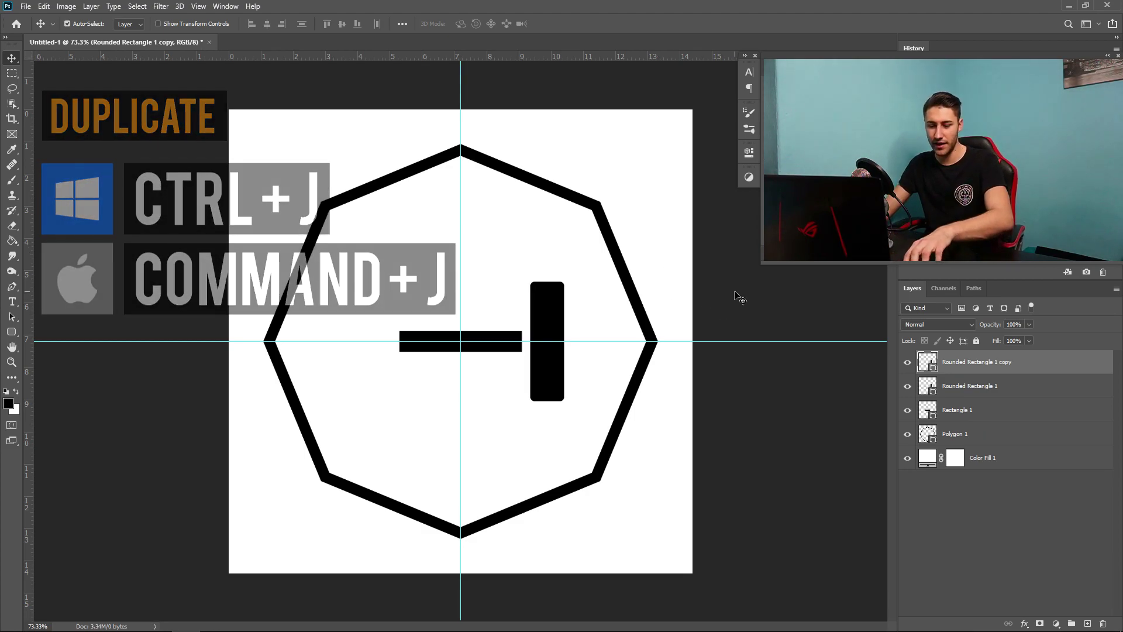
key(ctrl+t)
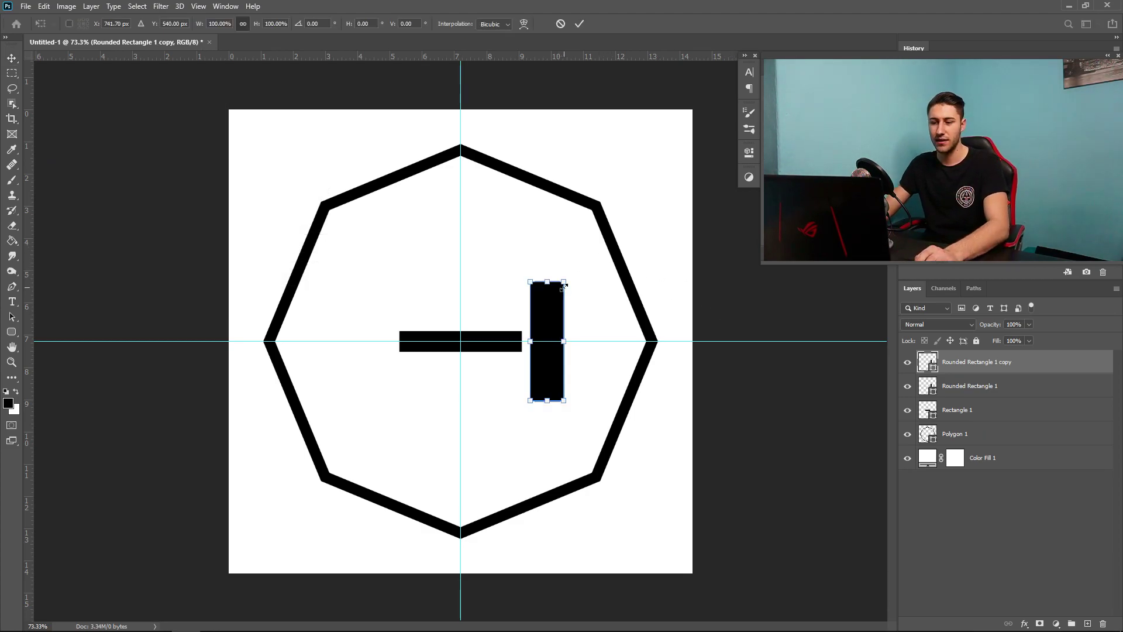
drag(563, 282, 578, 317)
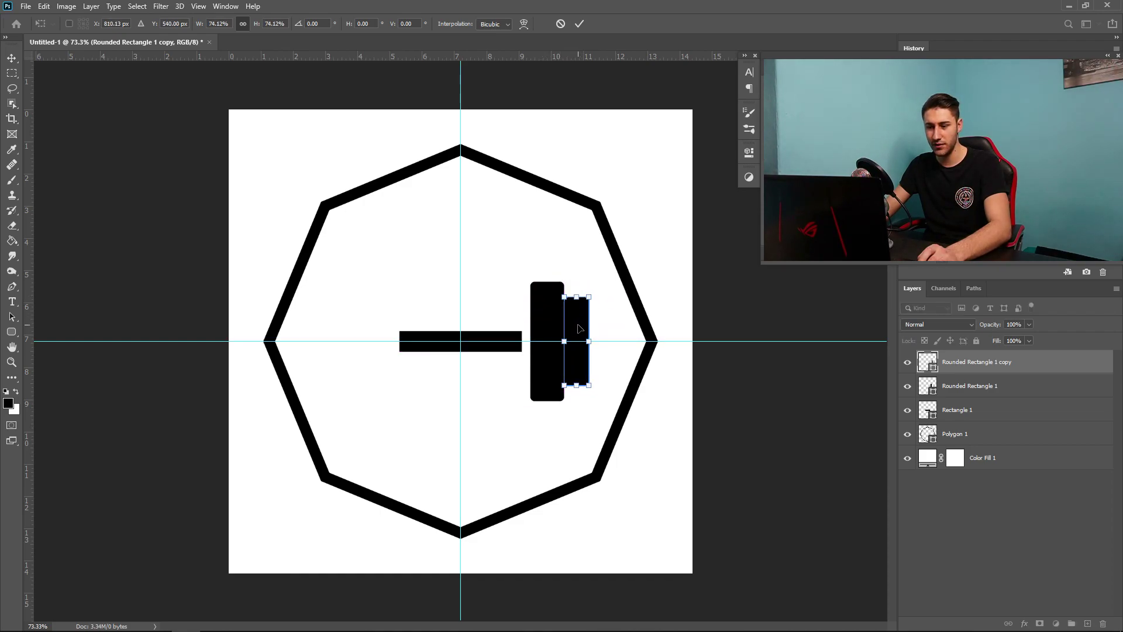
key(Return)
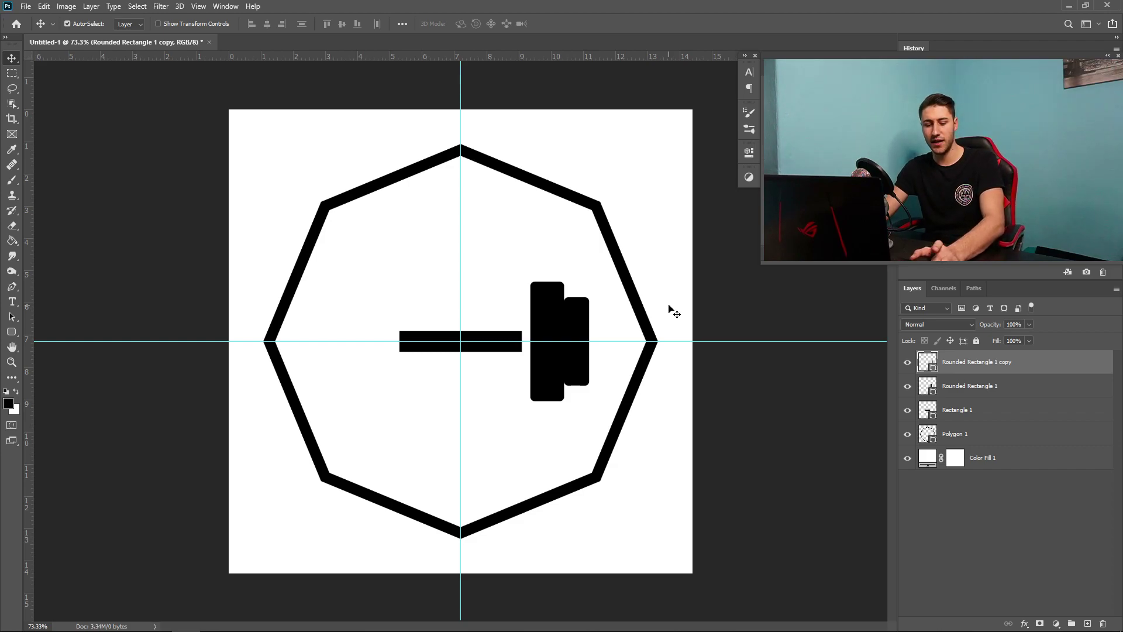
key(shift+Right)
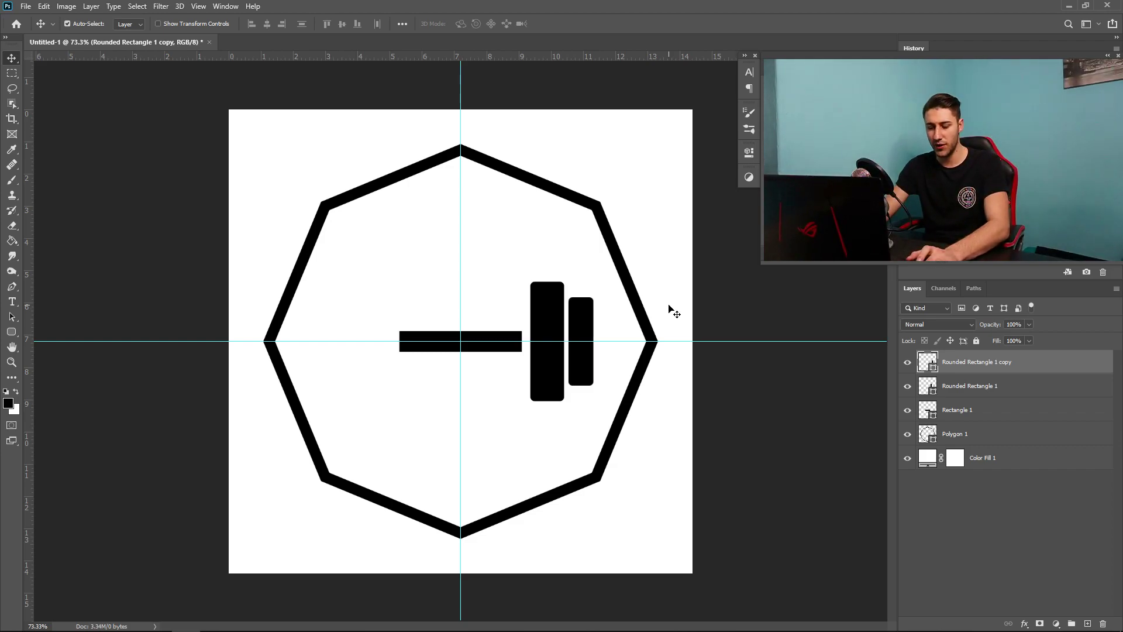
key(shift+Right)
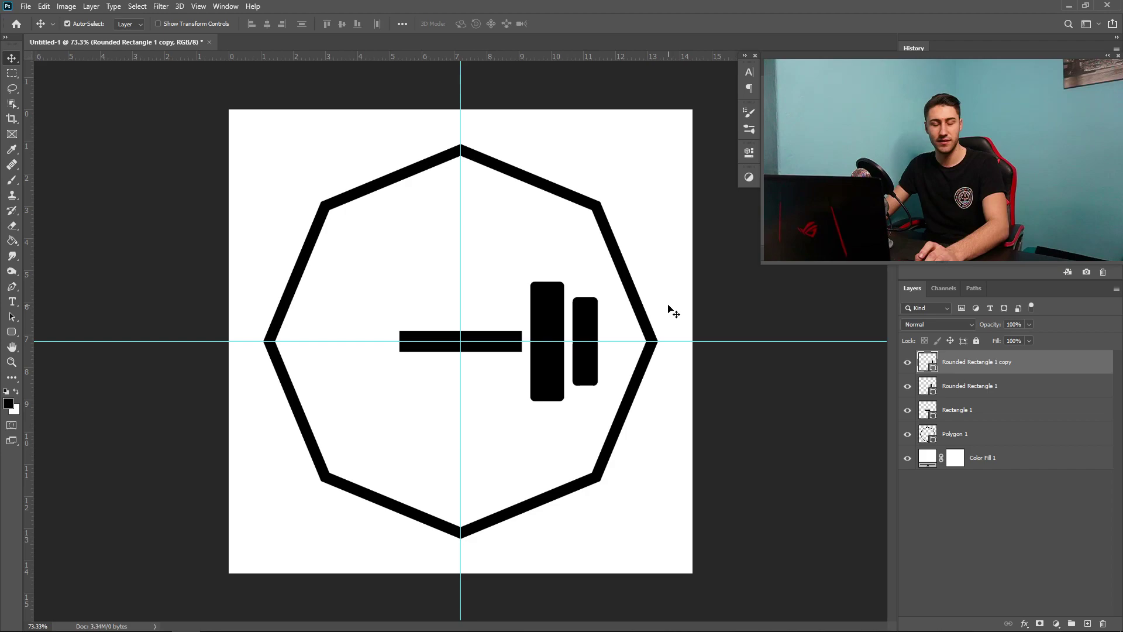
Step: Duplicate again, shrink the newest copy to about half size and nudge it outward
key(ctrl+j)
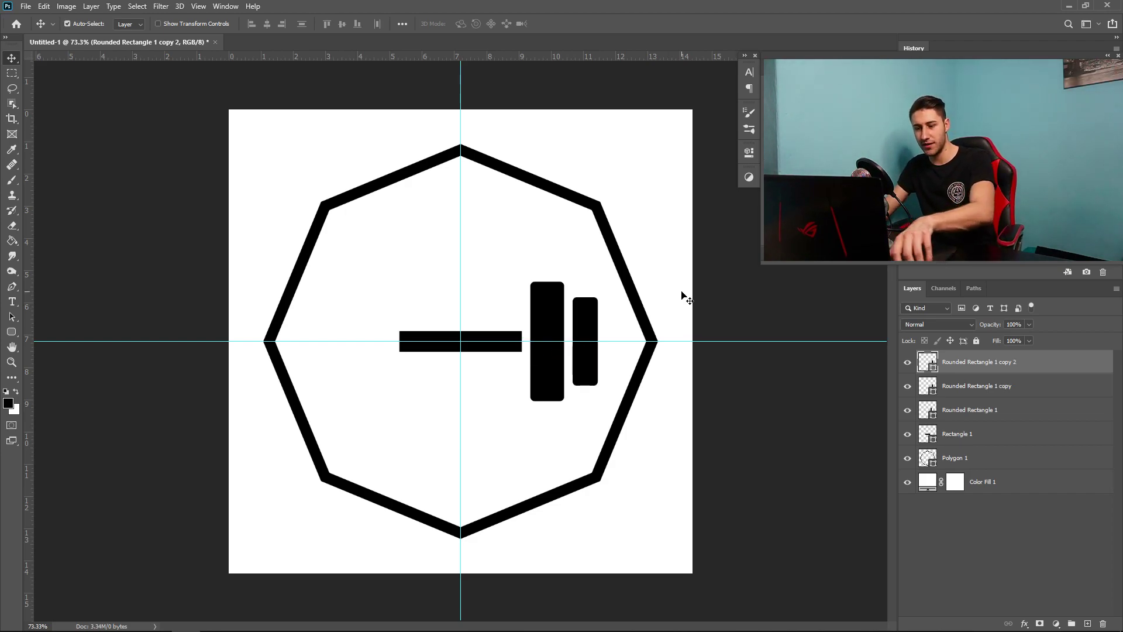
key(ctrl+t)
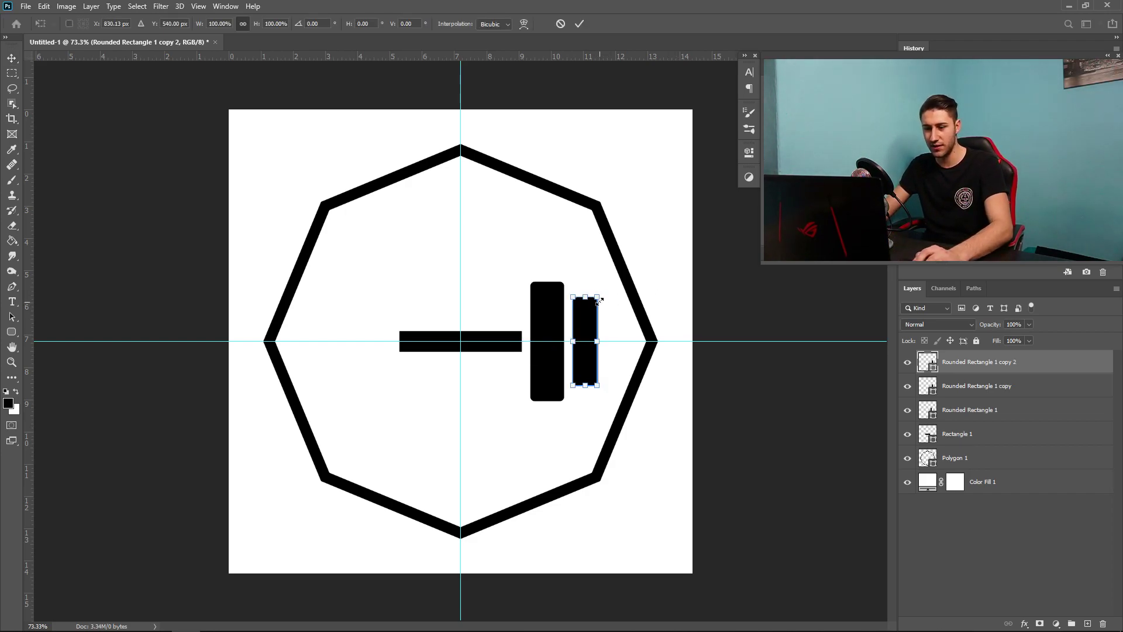
drag(598, 300, 610, 339)
key(Return)
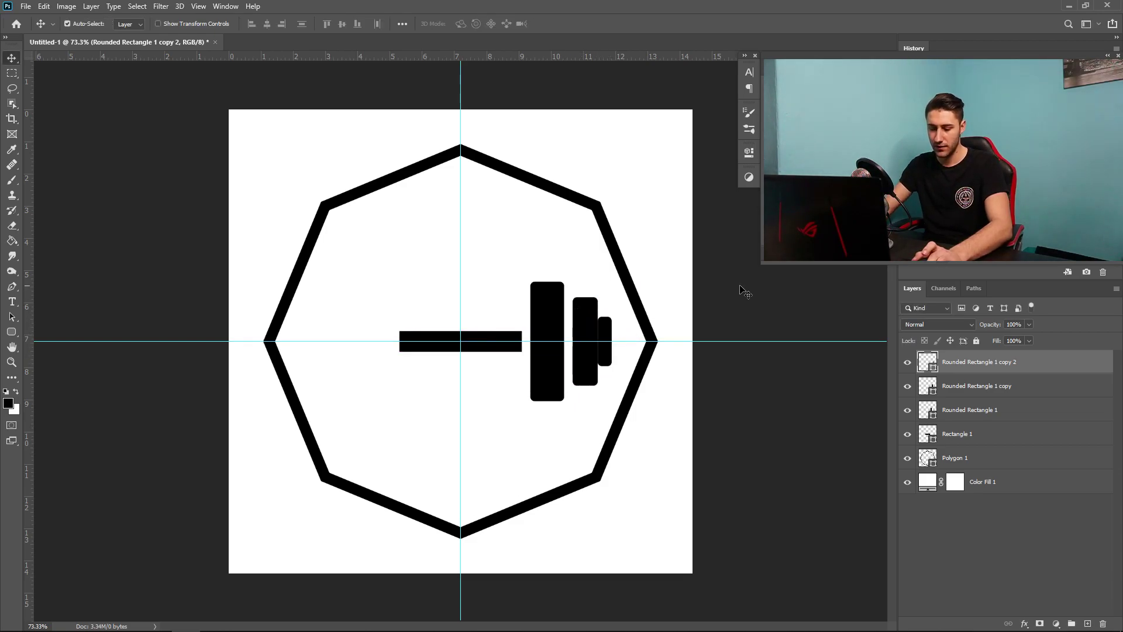
key(shift+Right)
key(shift+Right)
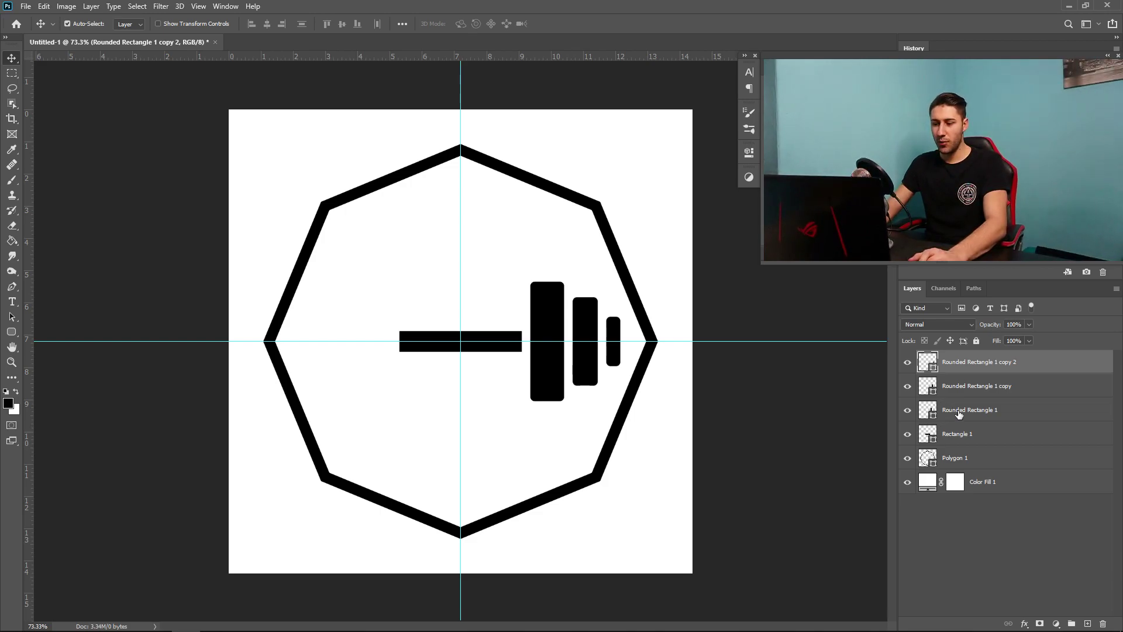
Step: Duplicate the three right plates, flip them horizontally and move them to the bar's left end
shift+click(1033, 410)
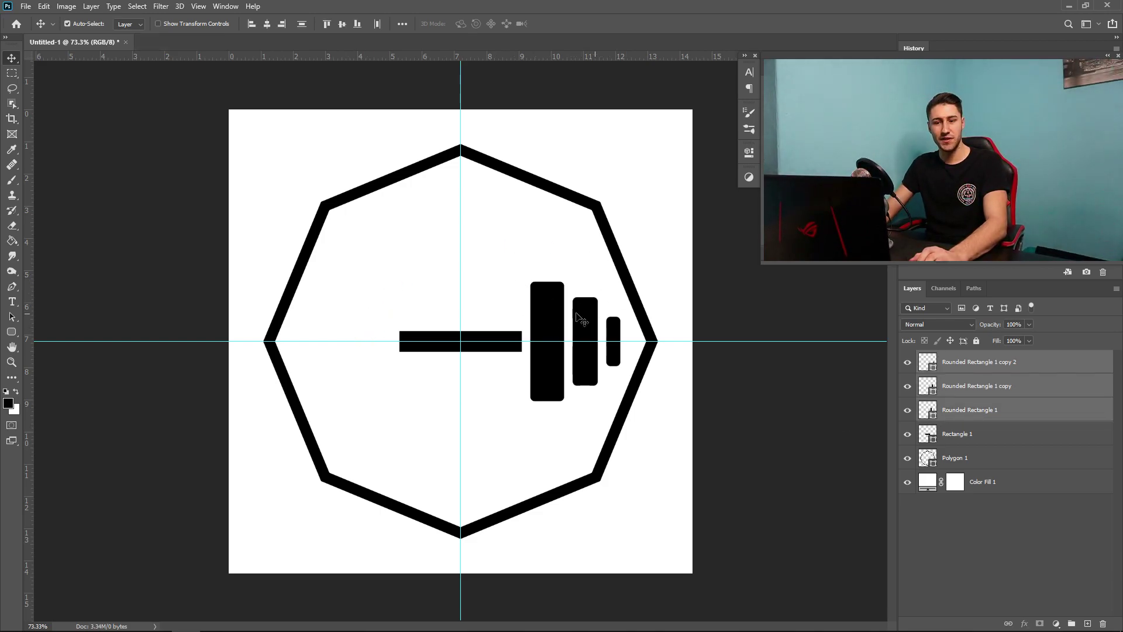
click(966, 363)
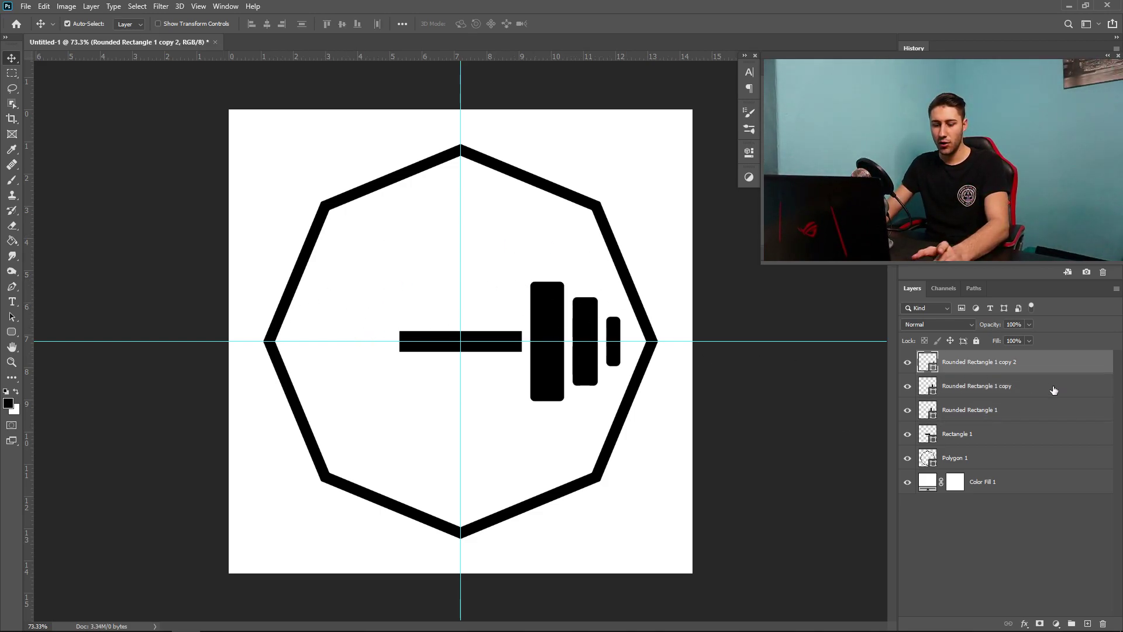
shift+click(993, 412)
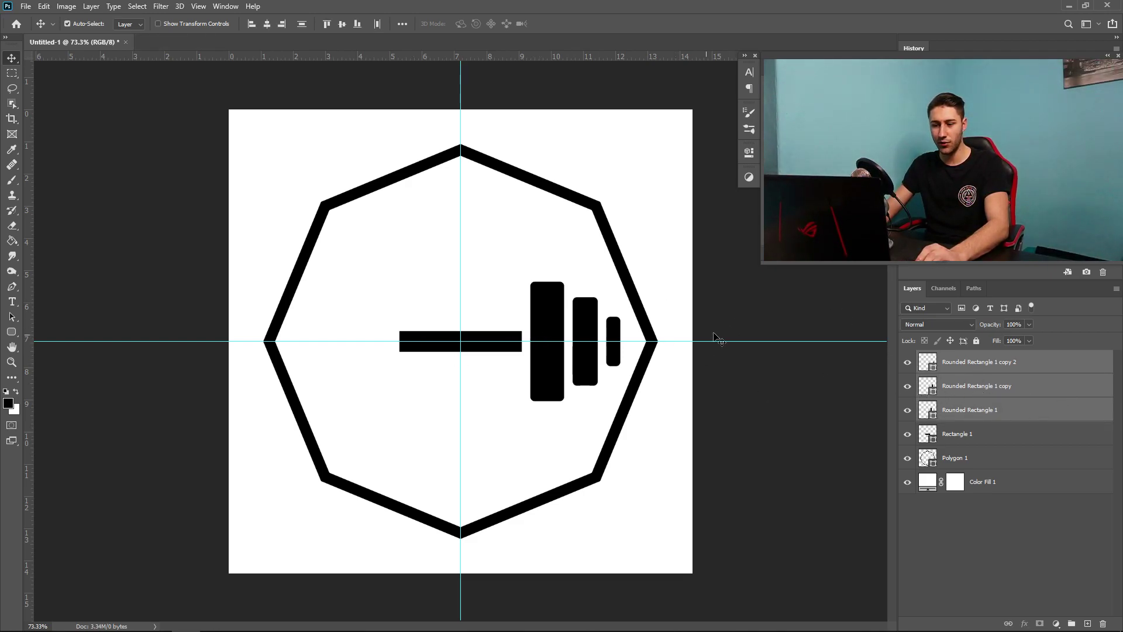
key(ctrl)
key(ctrl+j)
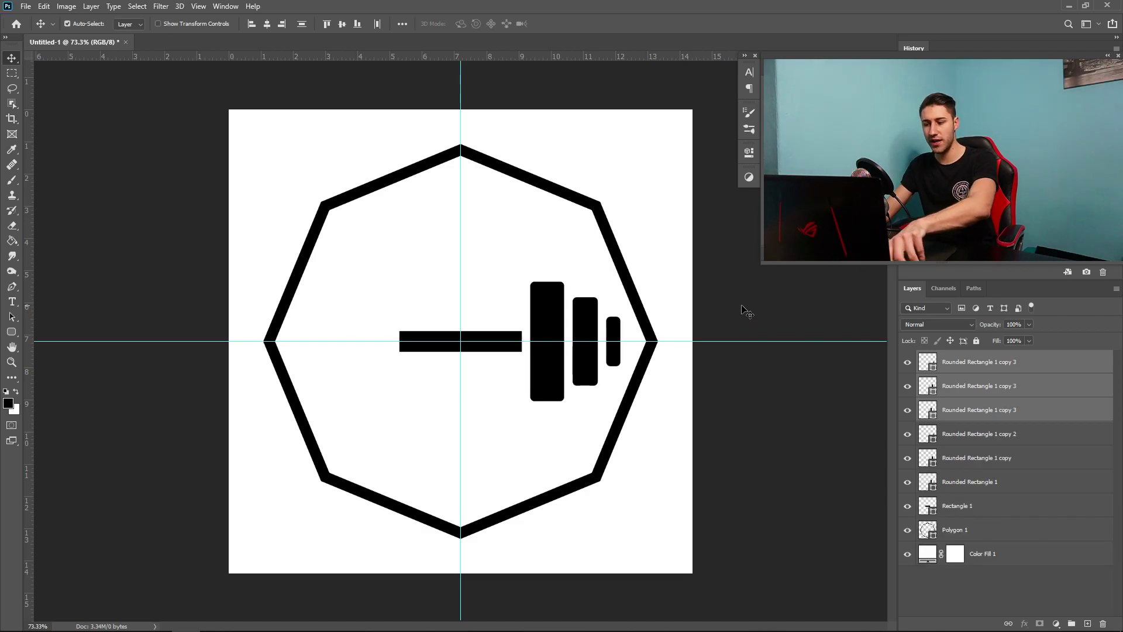
key(ctrl+t)
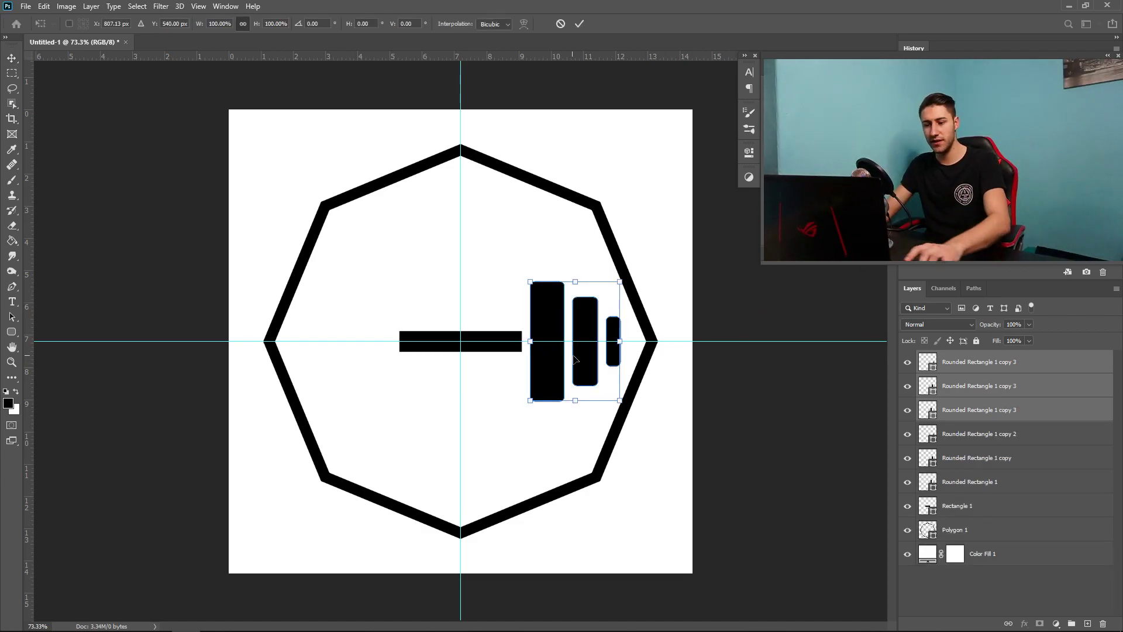
right_click(592, 367)
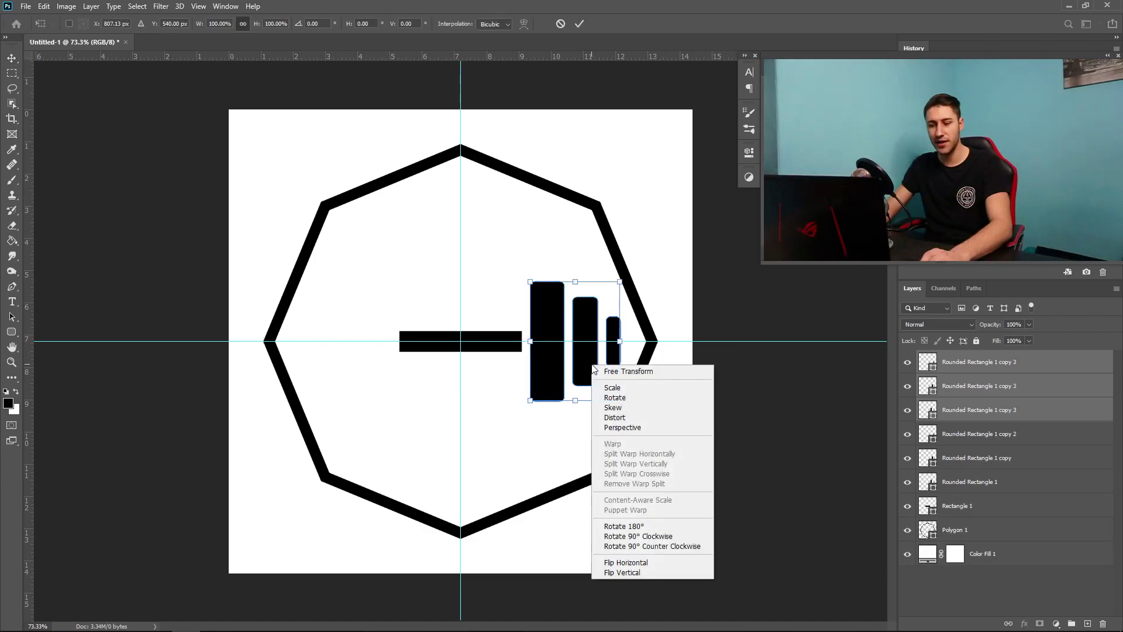
click(631, 563)
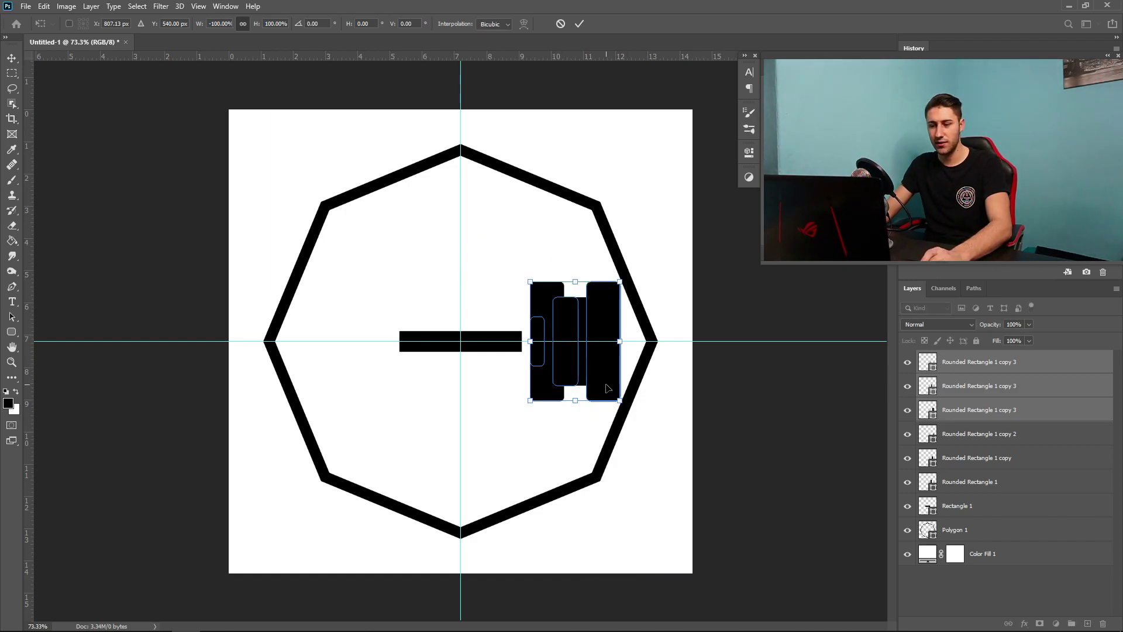
drag(607, 388, 388, 373)
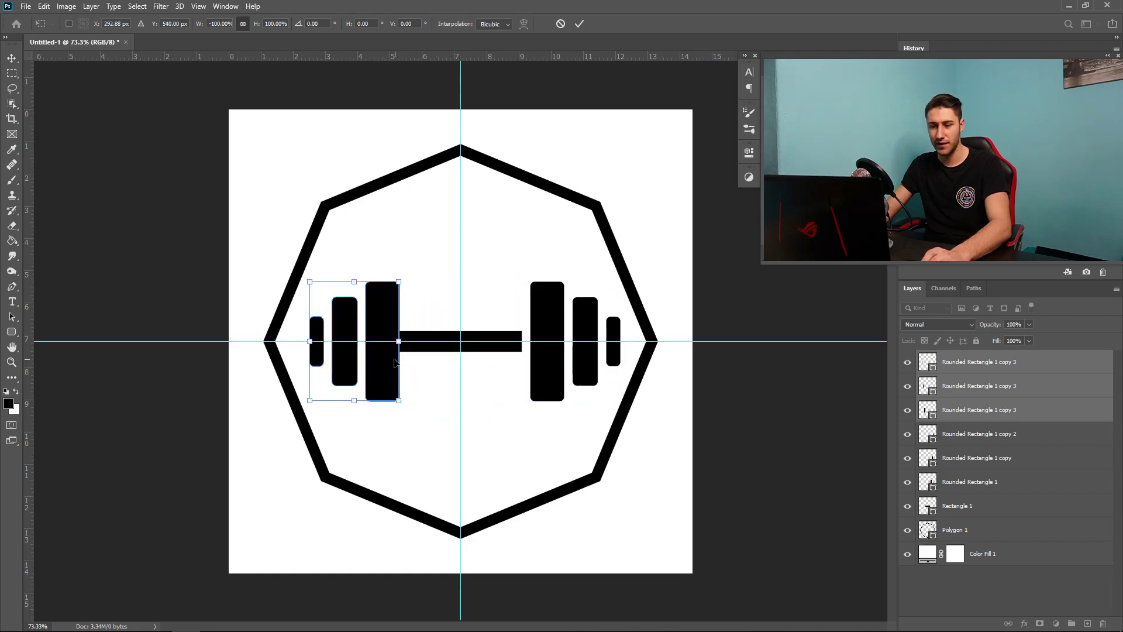
key(Return)
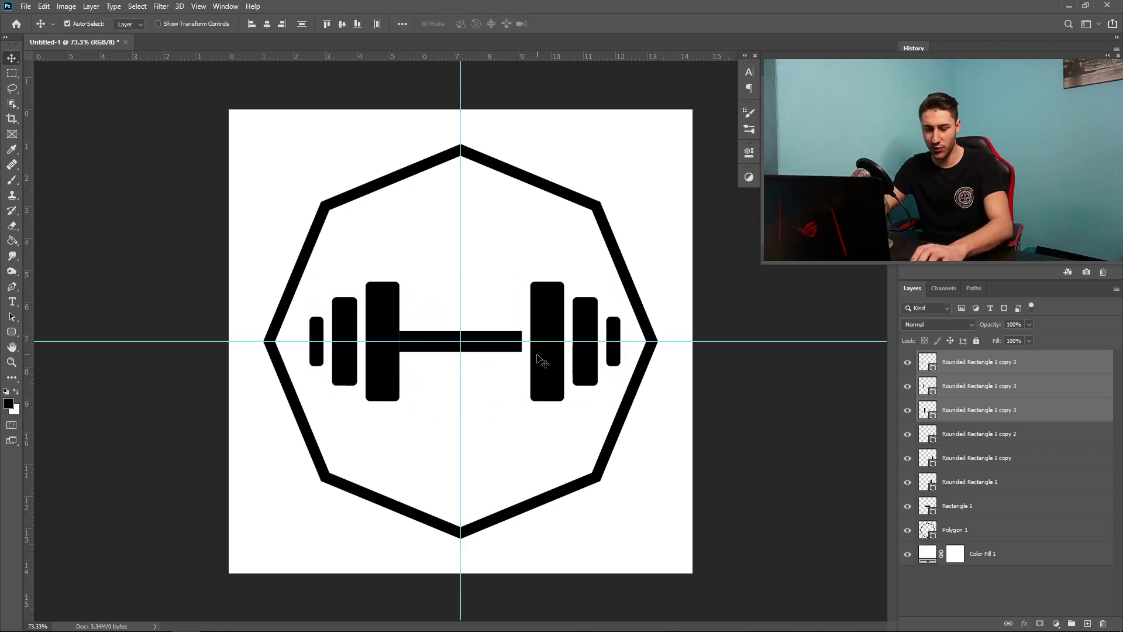
Step: Nudge the mirrored left plates two 10 px steps further left
key(ctrl+t)
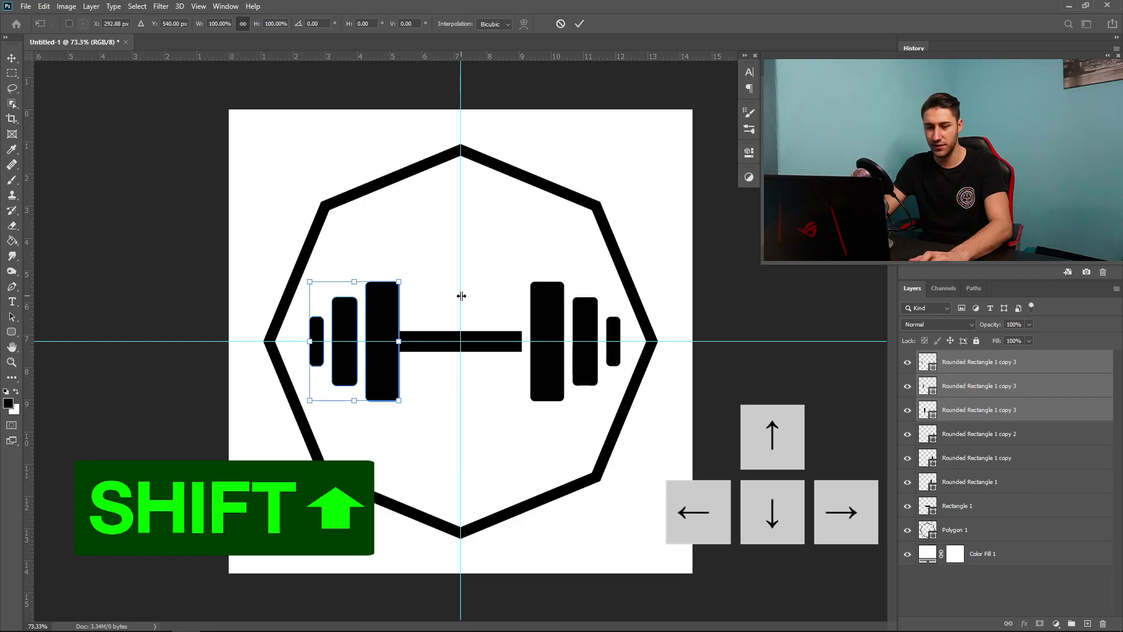
key(shift+Left)
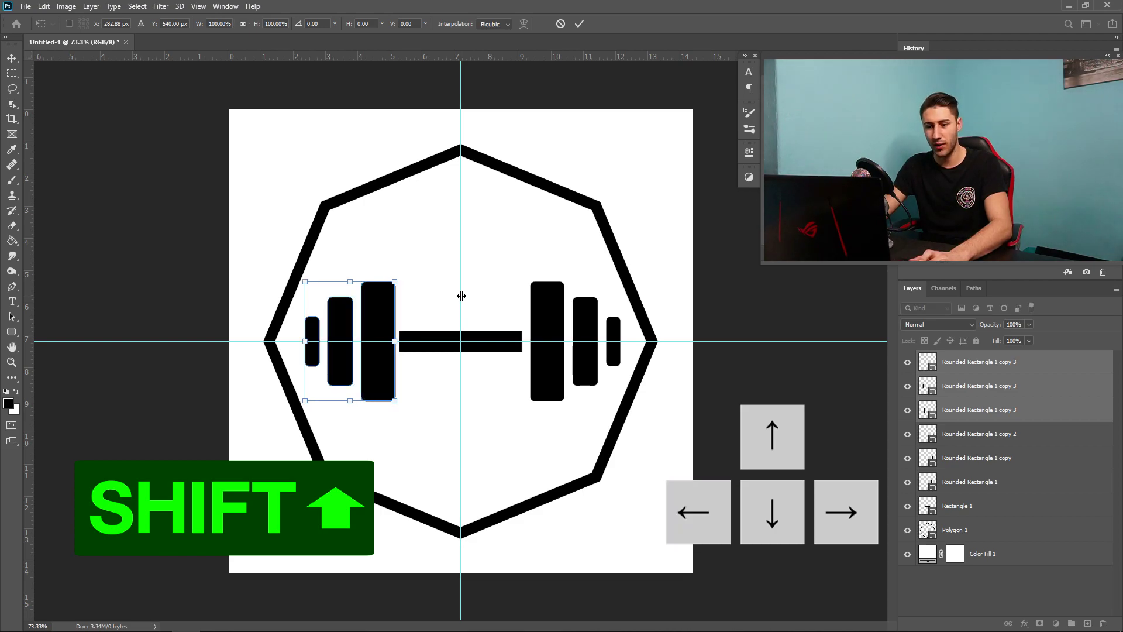
key(shift+Left)
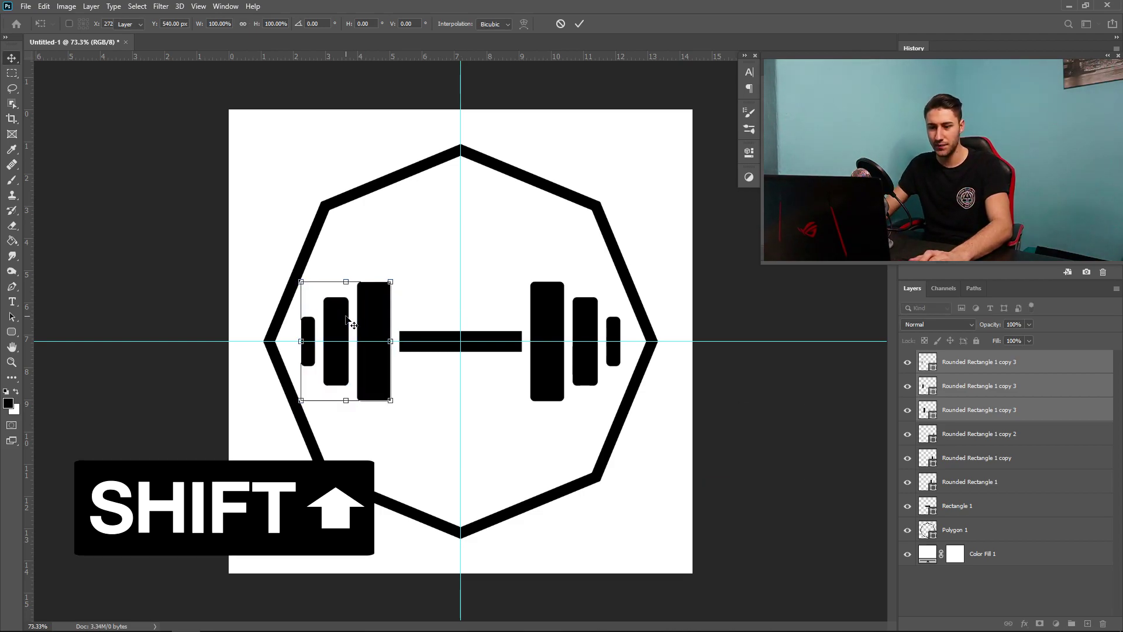
key(Return)
Step: Group all shape layers down to Polygon 1 into Group 1
shift+click(974, 530)
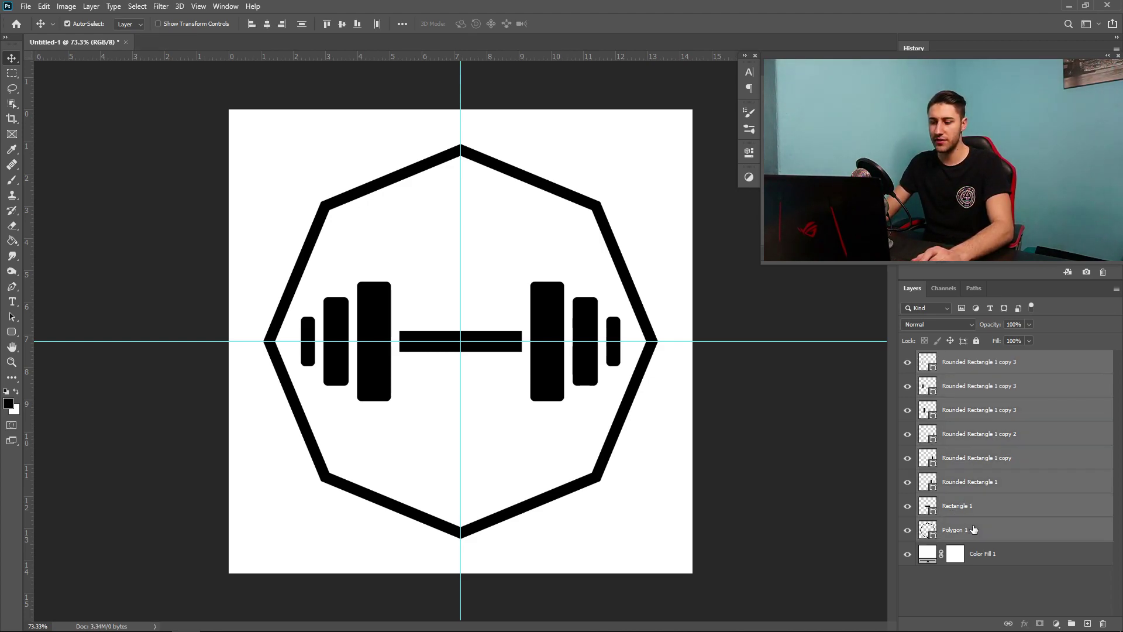
click(1072, 623)
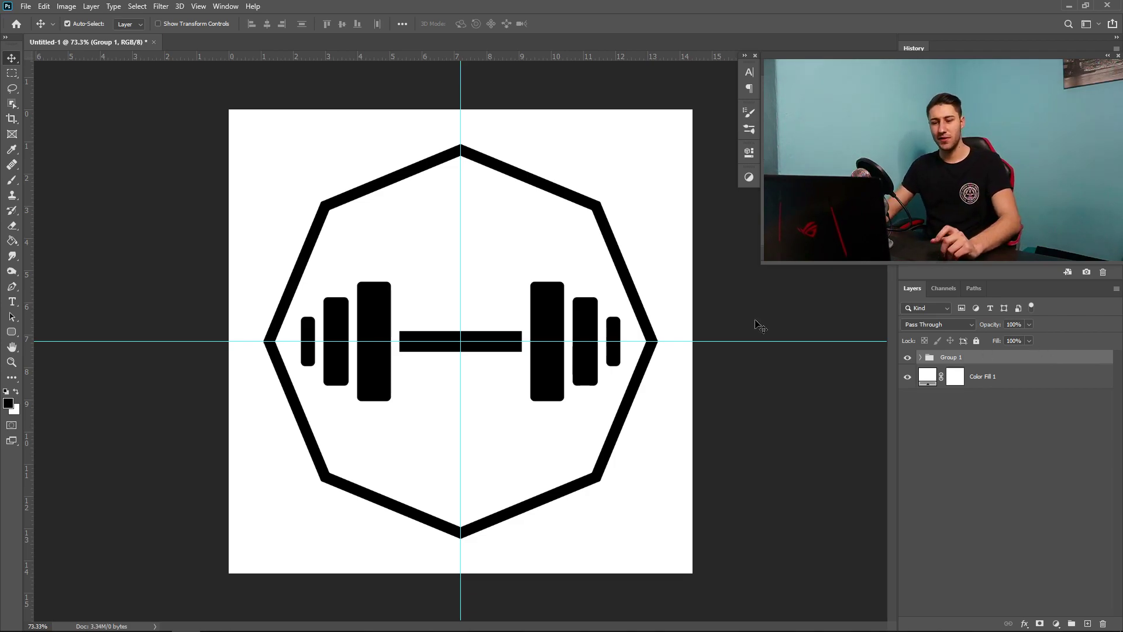
click(11, 303)
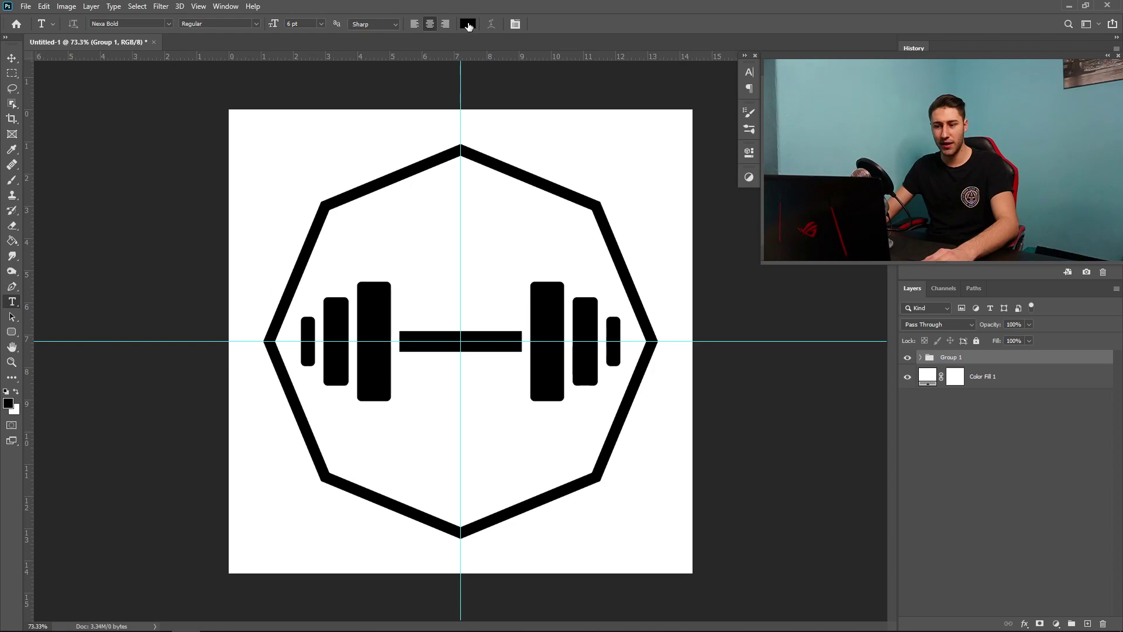
Step: Set the text colour to black and draw a 72 pt text box below the dumbbell
click(468, 24)
click(683, 202)
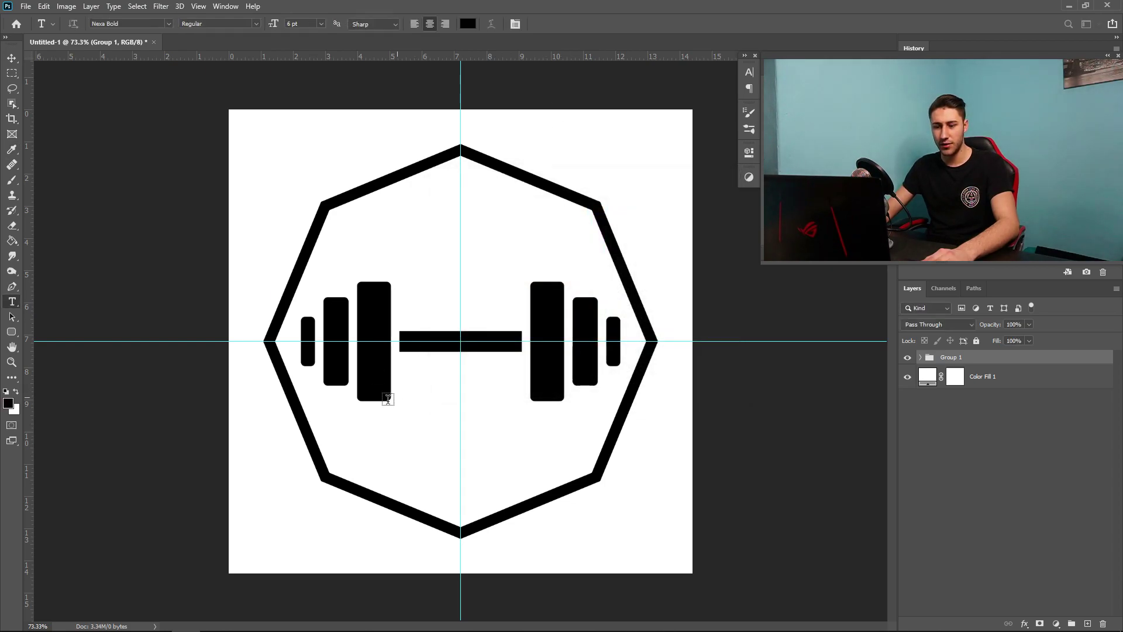
drag(329, 422, 584, 475)
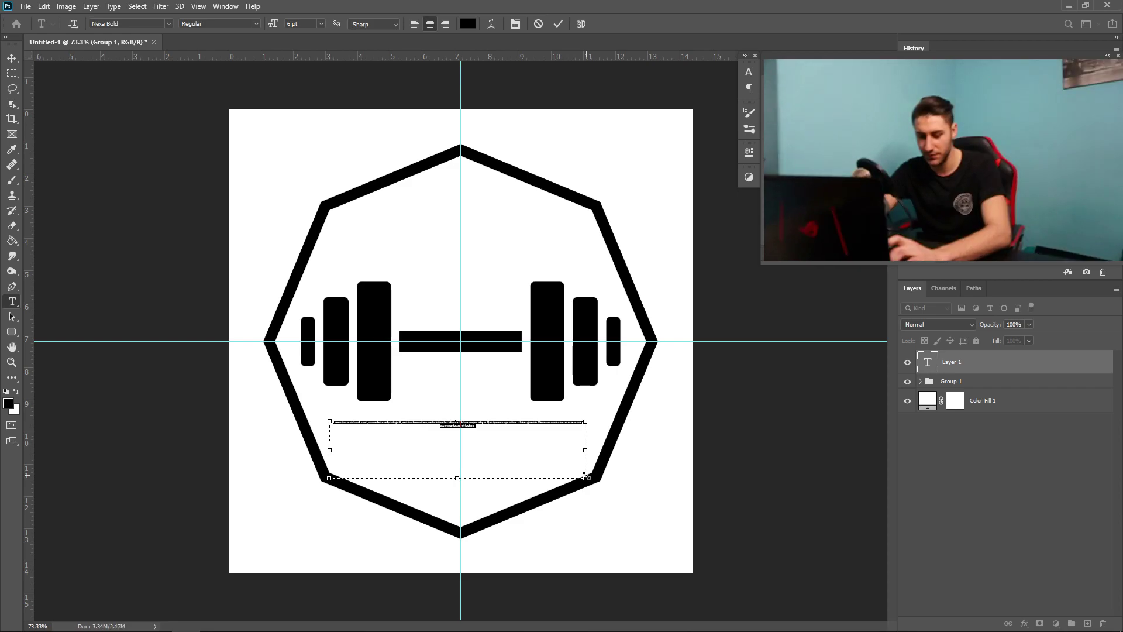
key(BackSpace)
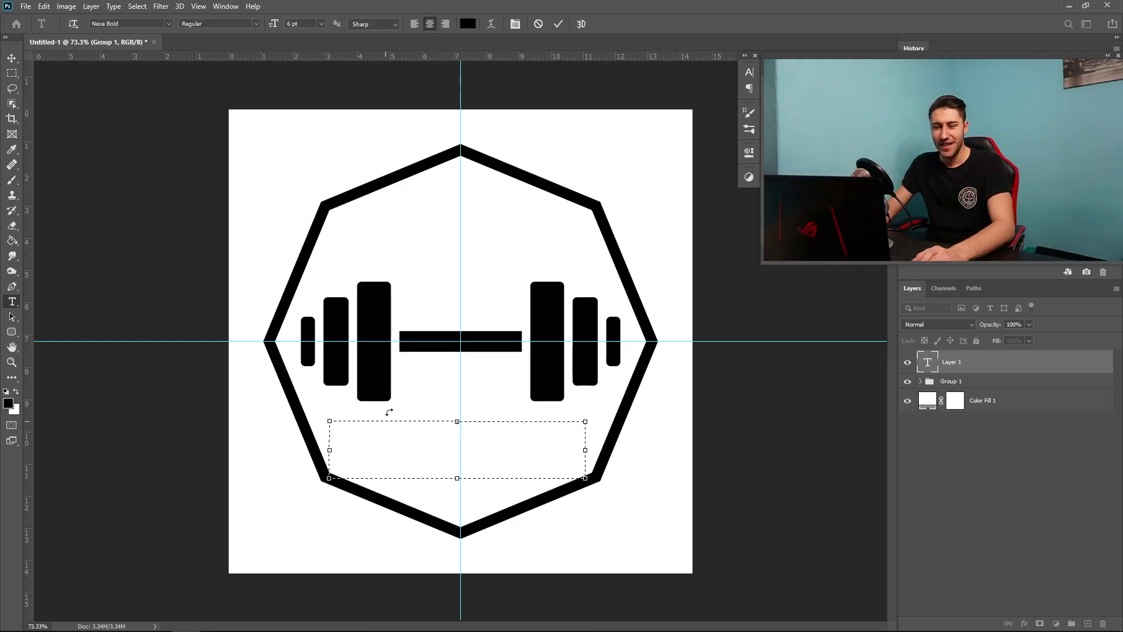
click(321, 22)
click(305, 175)
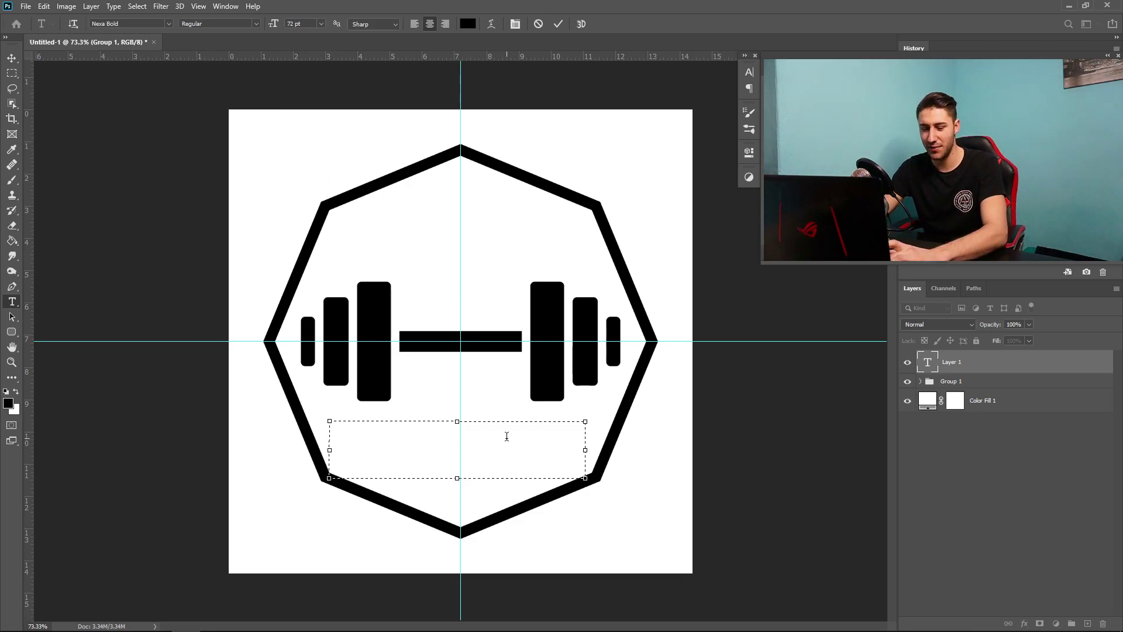
Step: Type the title TEXTHERE in capitals, correcting the lowercase typos
text(Text)
key(BackSpace)
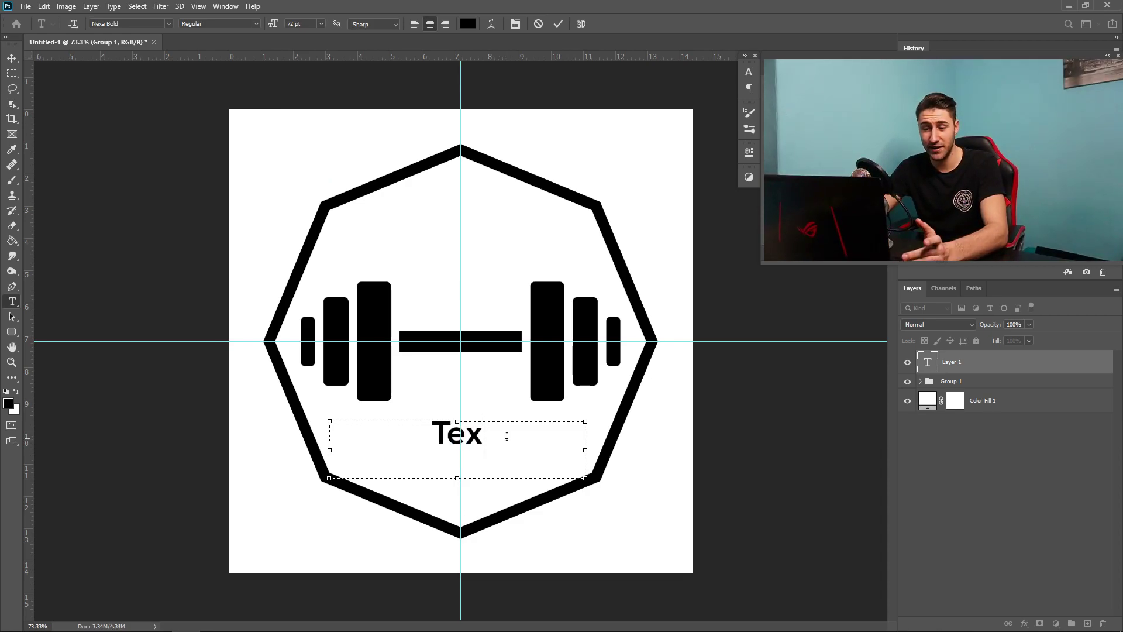
key(BackSpace)
key(BackSpace)
key(BackSpace)
text(TEXt)
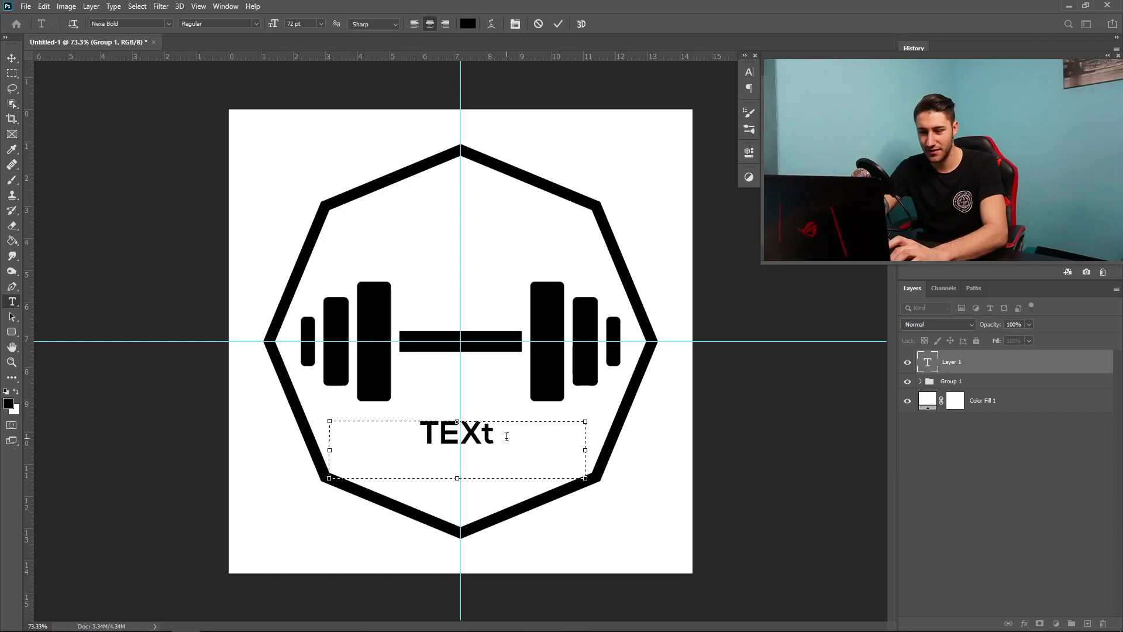
key(BackSpace)
text(THer)
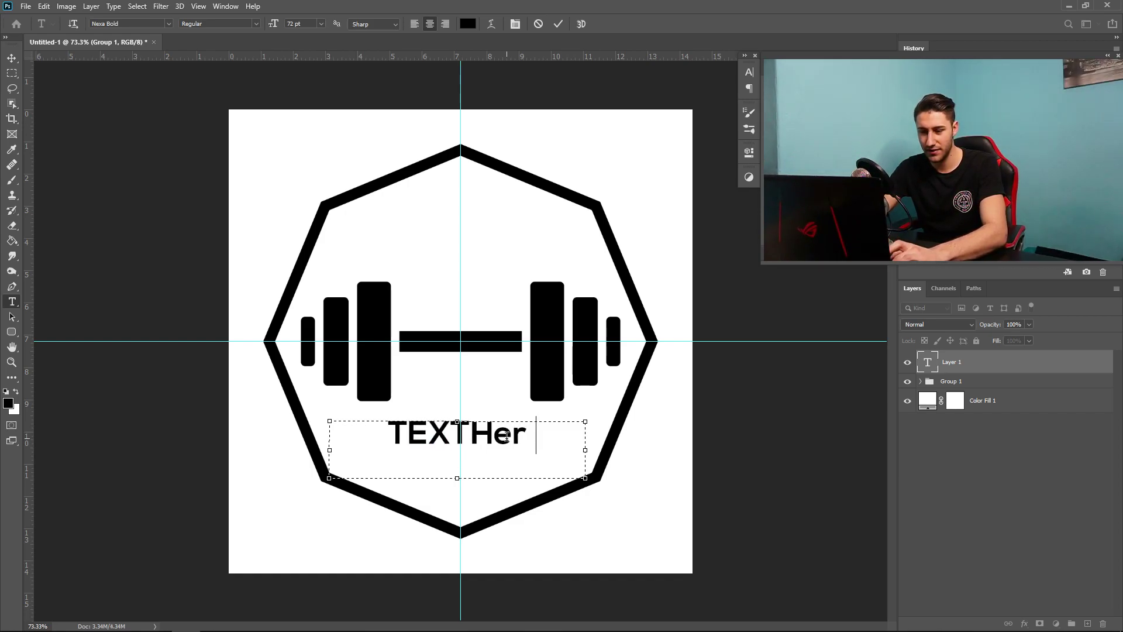
key(BackSpace)
key(BackSpace)
text(ERE)
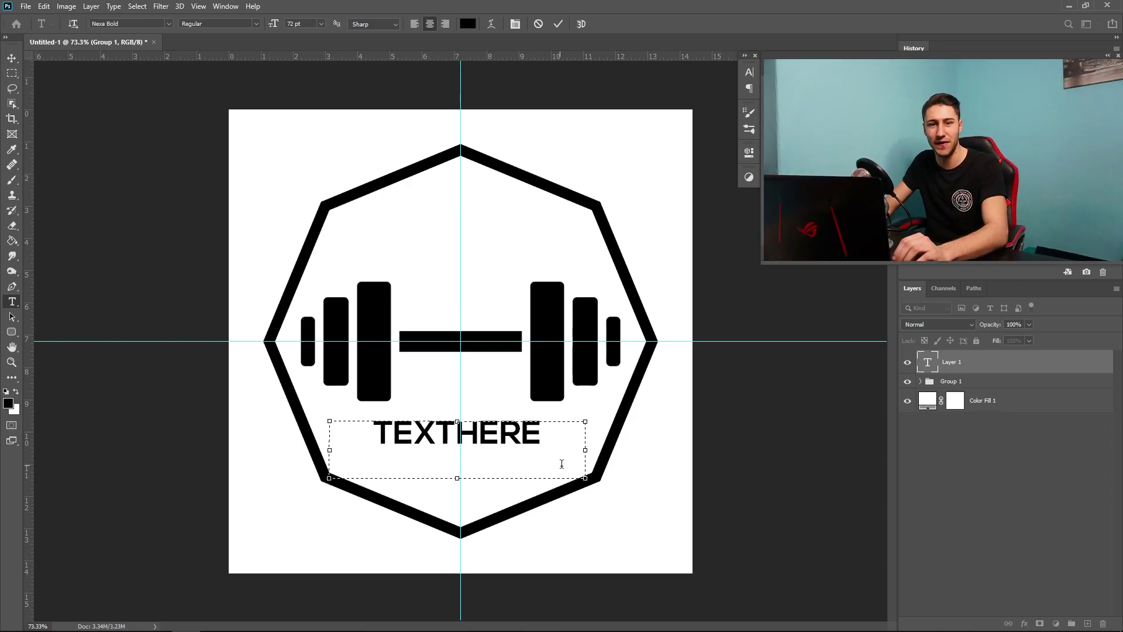
Step: Enlarge the TEXTHERE title to 102 pt and tighten its text box around it
key(ctrl+a)
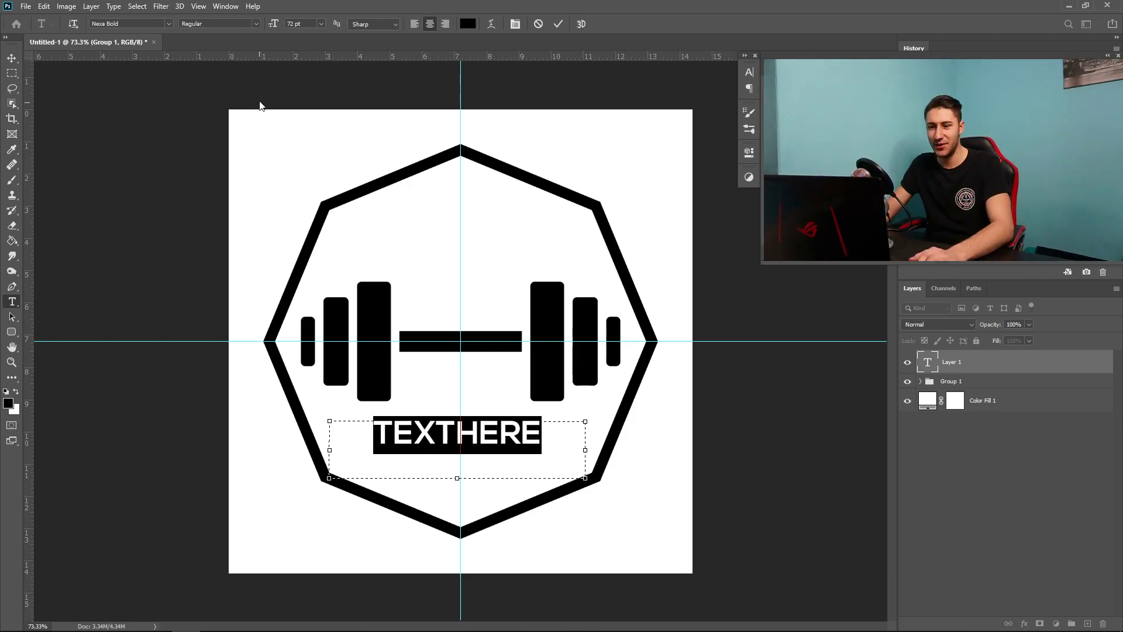
drag(278, 28, 294, 25)
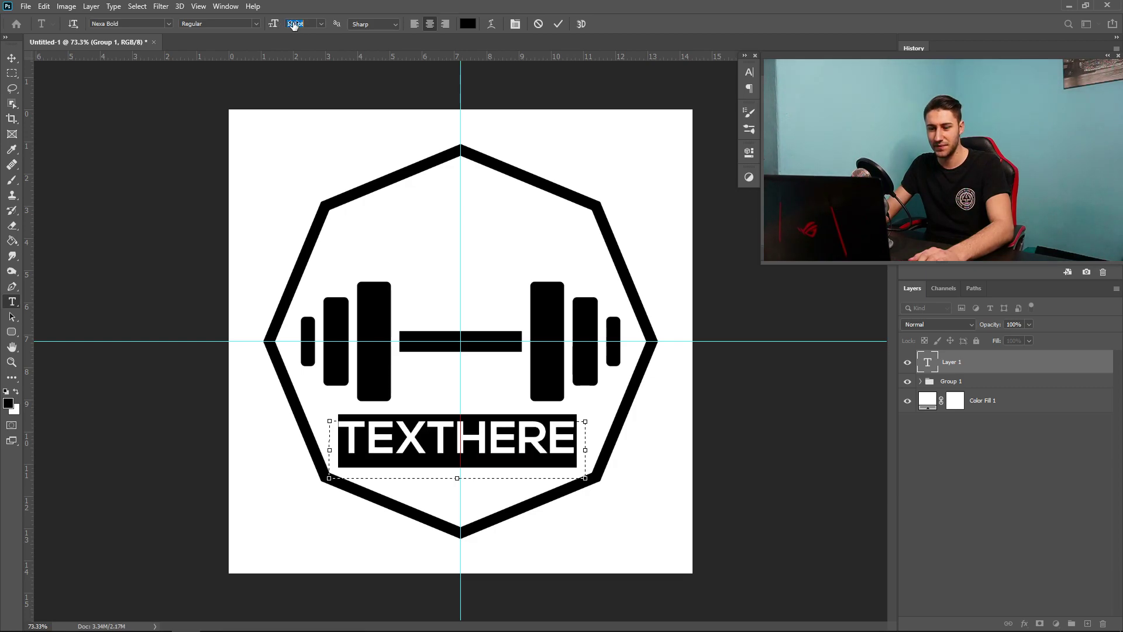
click(520, 439)
drag(585, 478, 577, 461)
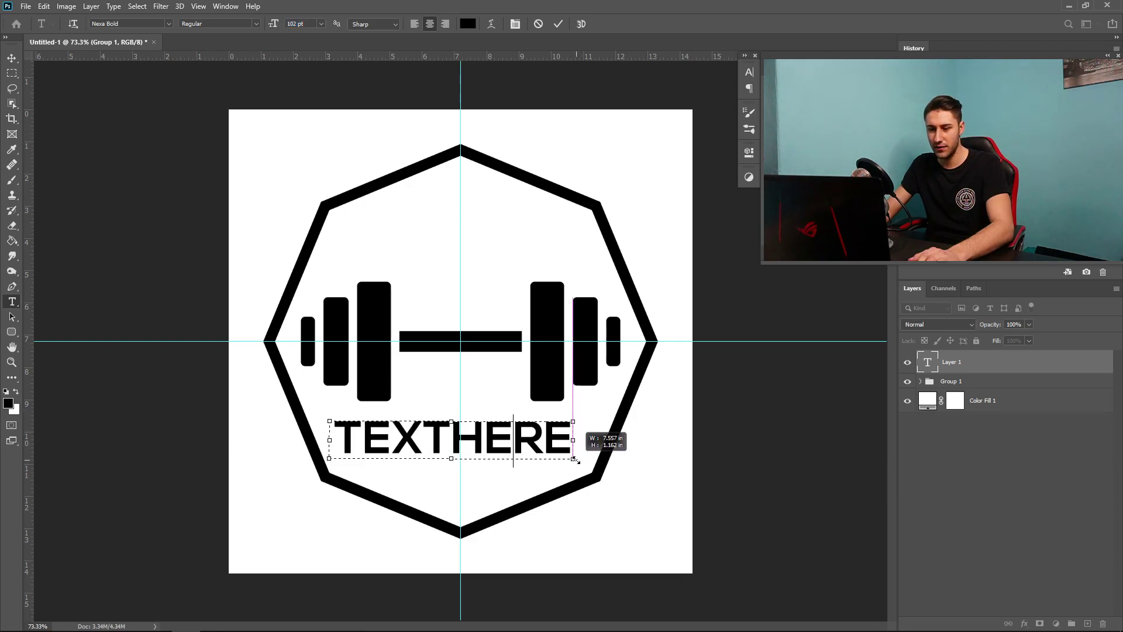
drag(576, 461, 572, 456)
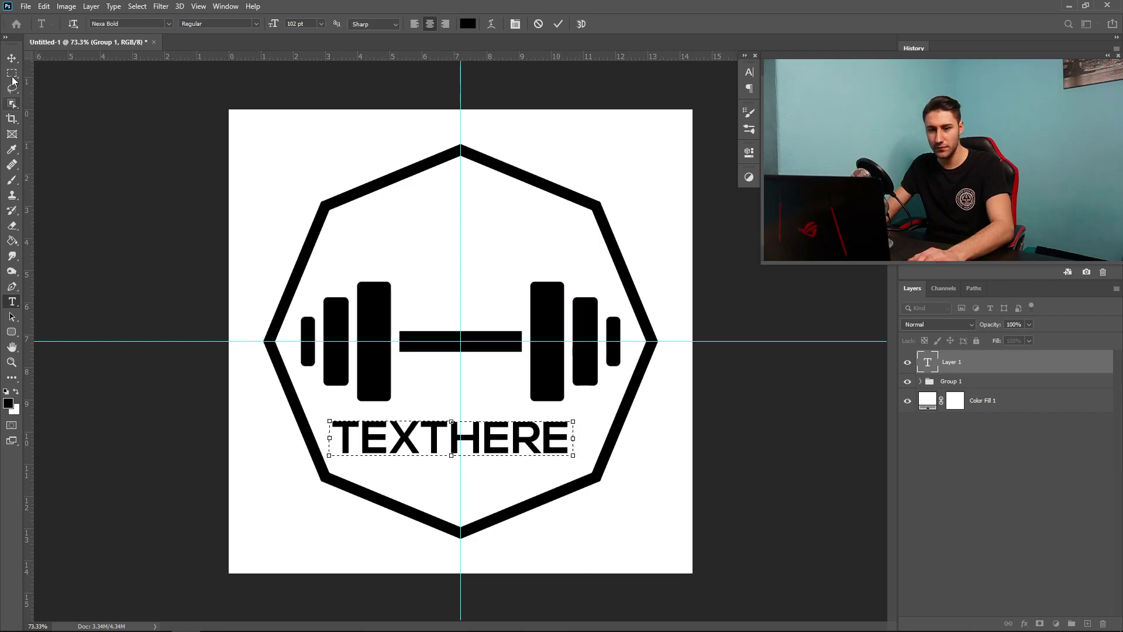
click(12, 57)
Step: Align the TEXTHERE title to the canvas's horizontal centre with select-all and Align Horizontal Centers
drag(488, 447, 493, 447)
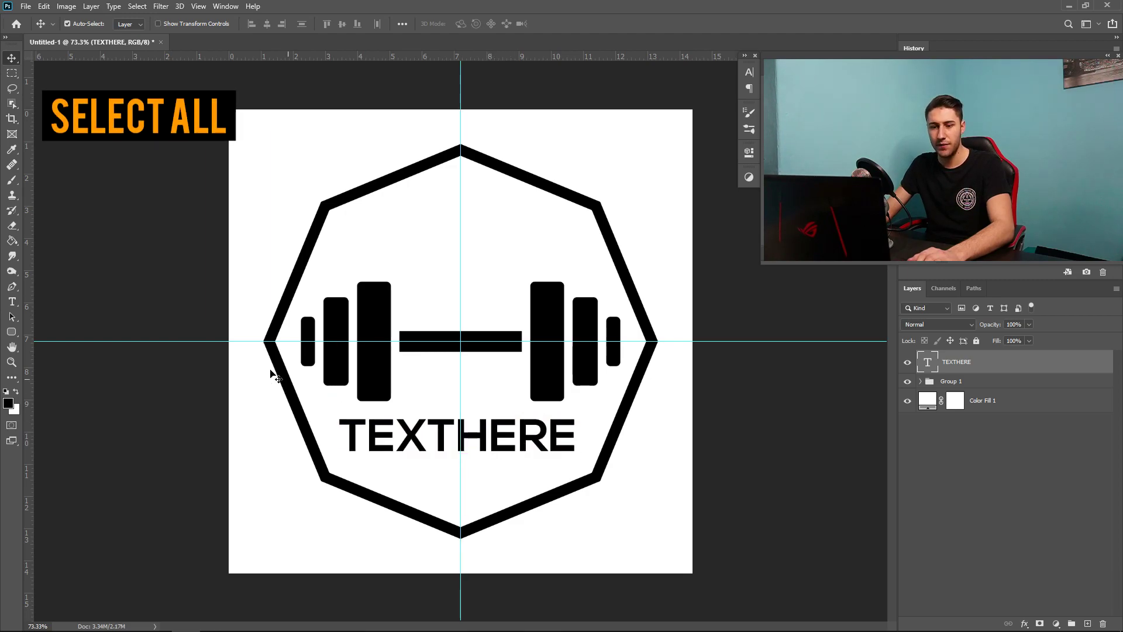
key(ctrl+a)
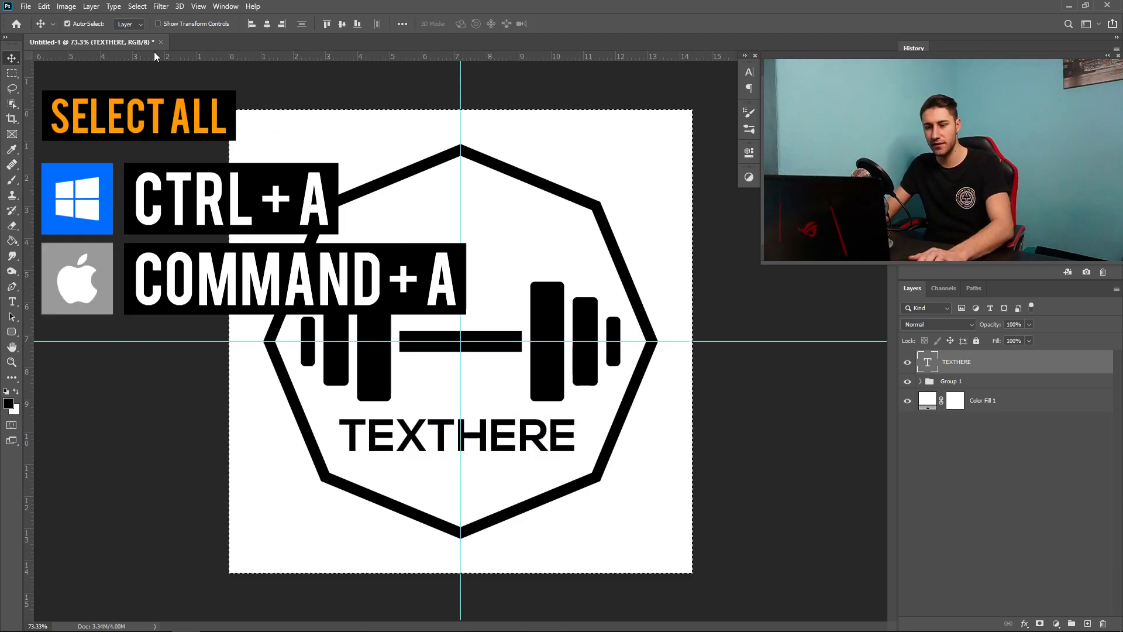
click(270, 27)
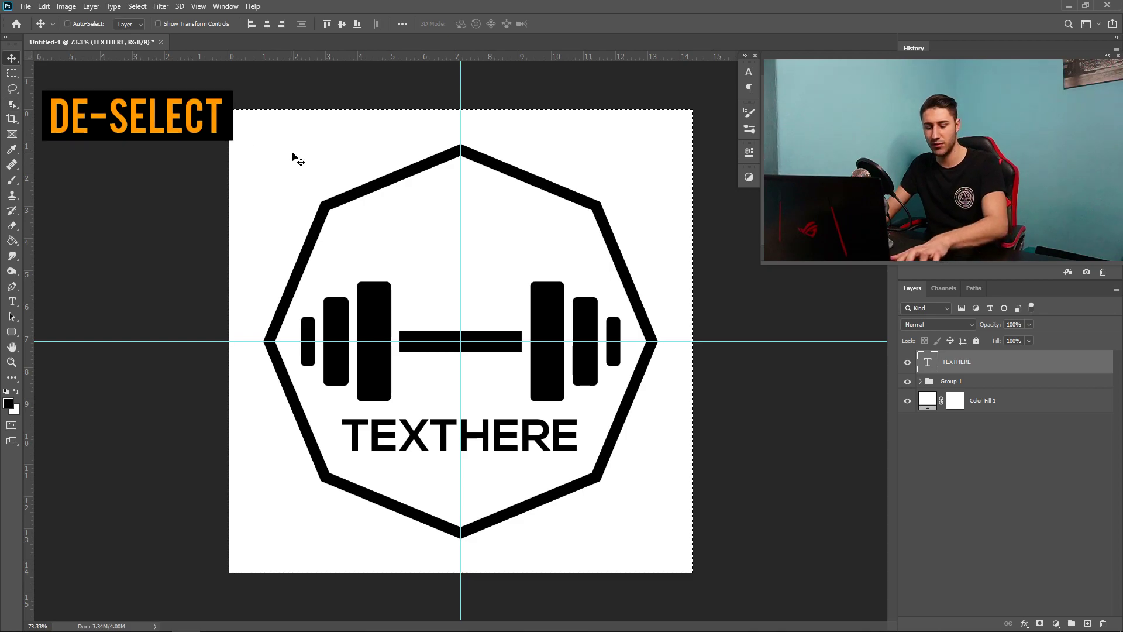
key(ctrl+d)
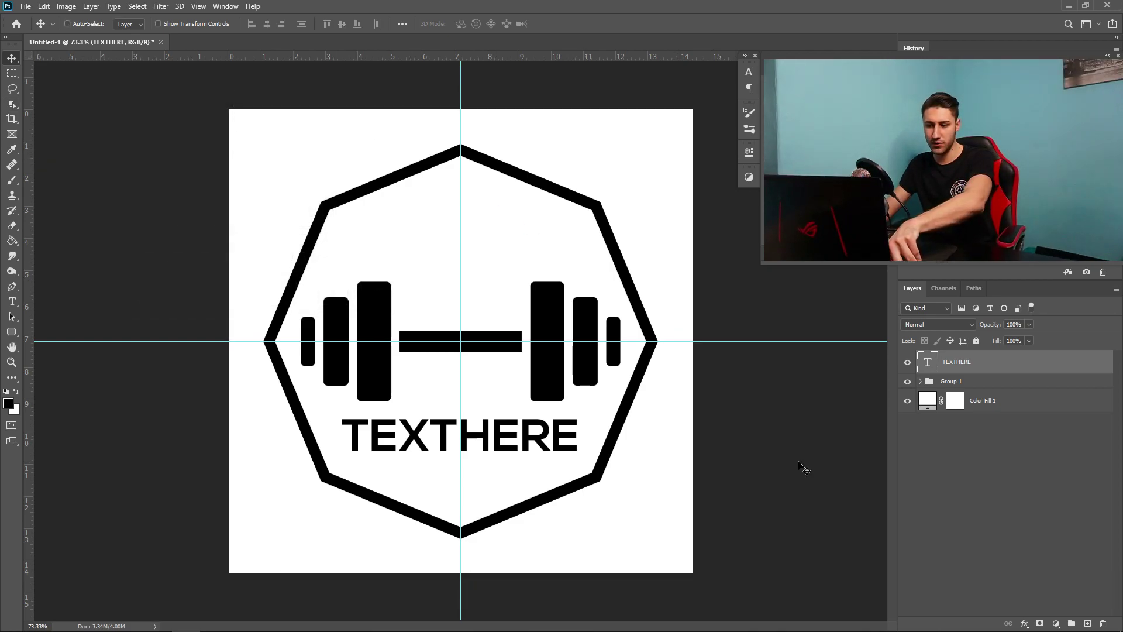
Step: Duplicate the title layer, move the copy below, and retype it as SUBTITLE
key(ctrl+j)
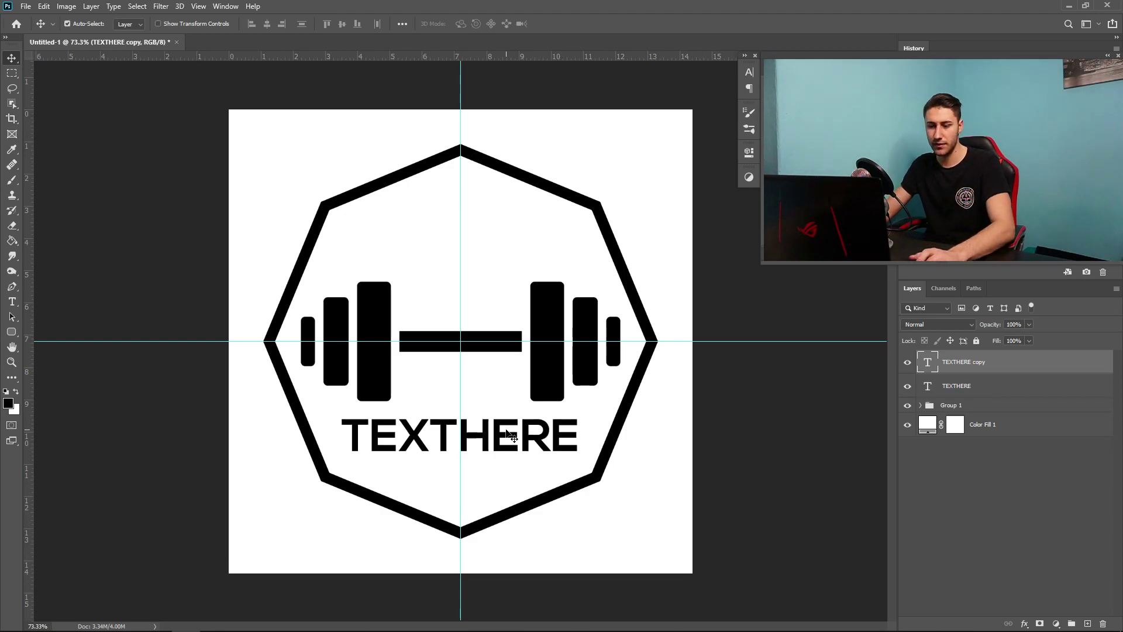
drag(510, 435, 510, 469)
click(11, 301)
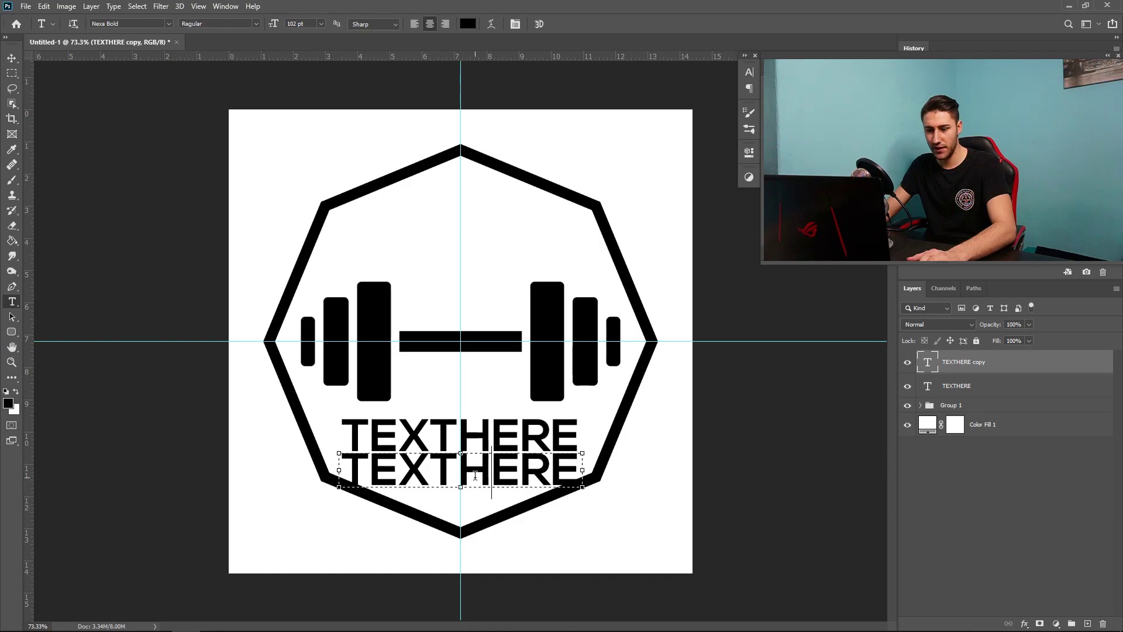
double_click(476, 476)
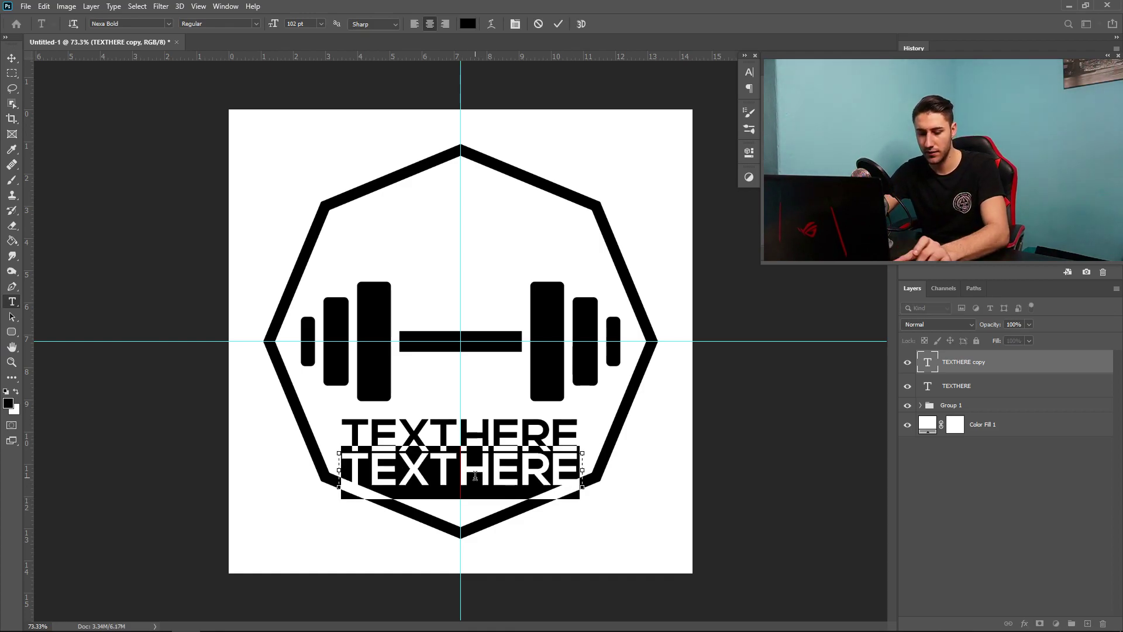
text(SUB)
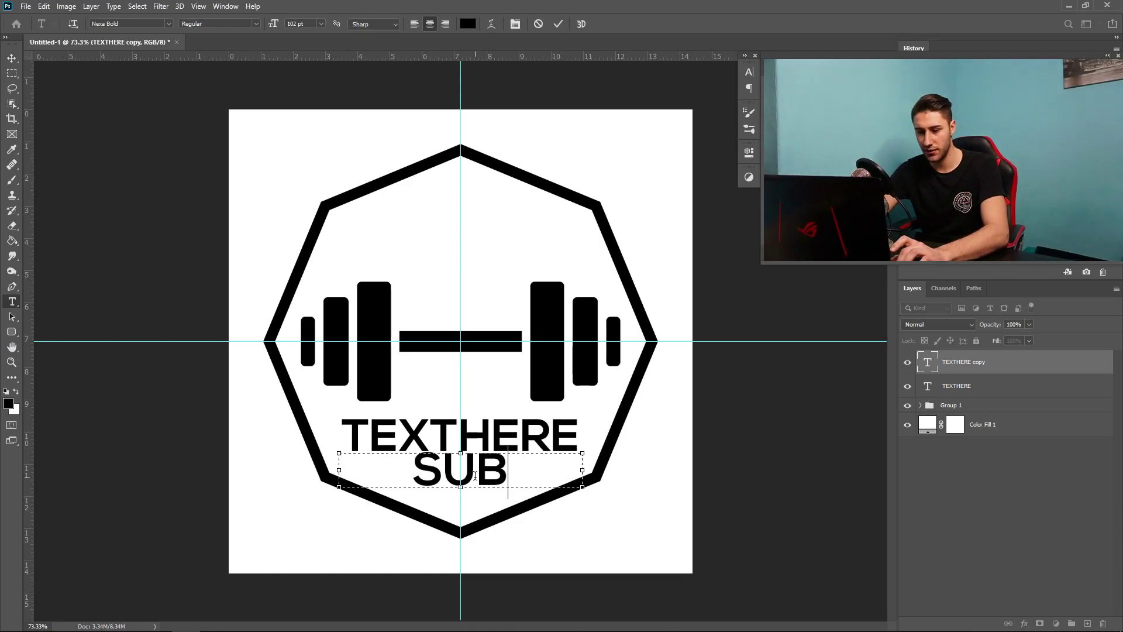
text(TITLE)
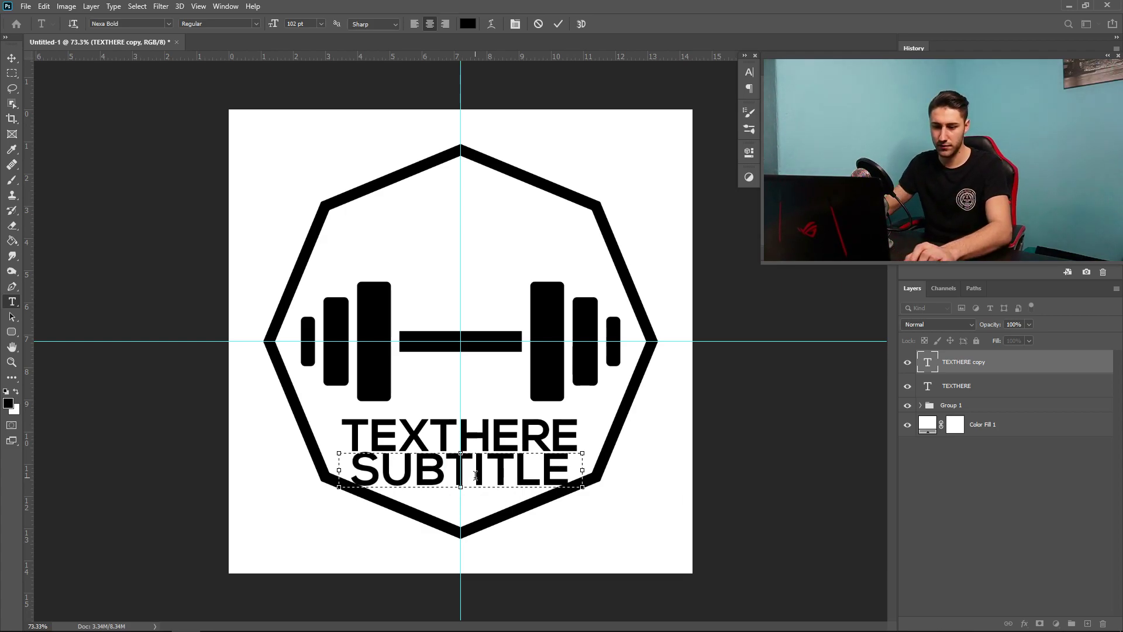
Step: Set the SUBTITLE text to Nexa Light 60 pt and shrink its text box
key(ctrl+a)
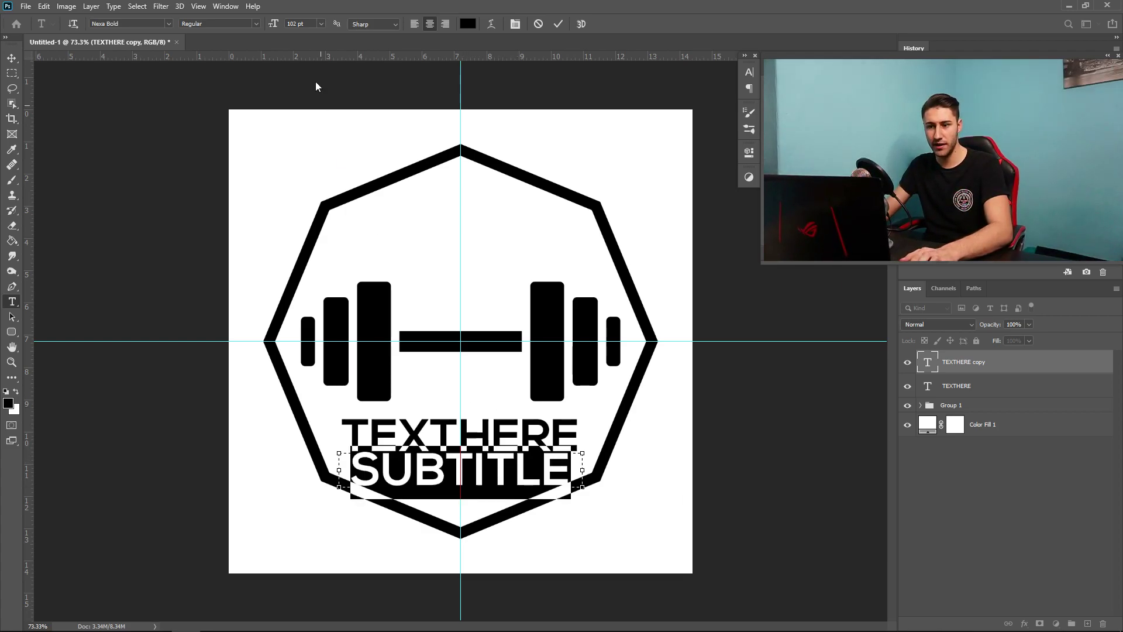
click(321, 23)
click(310, 164)
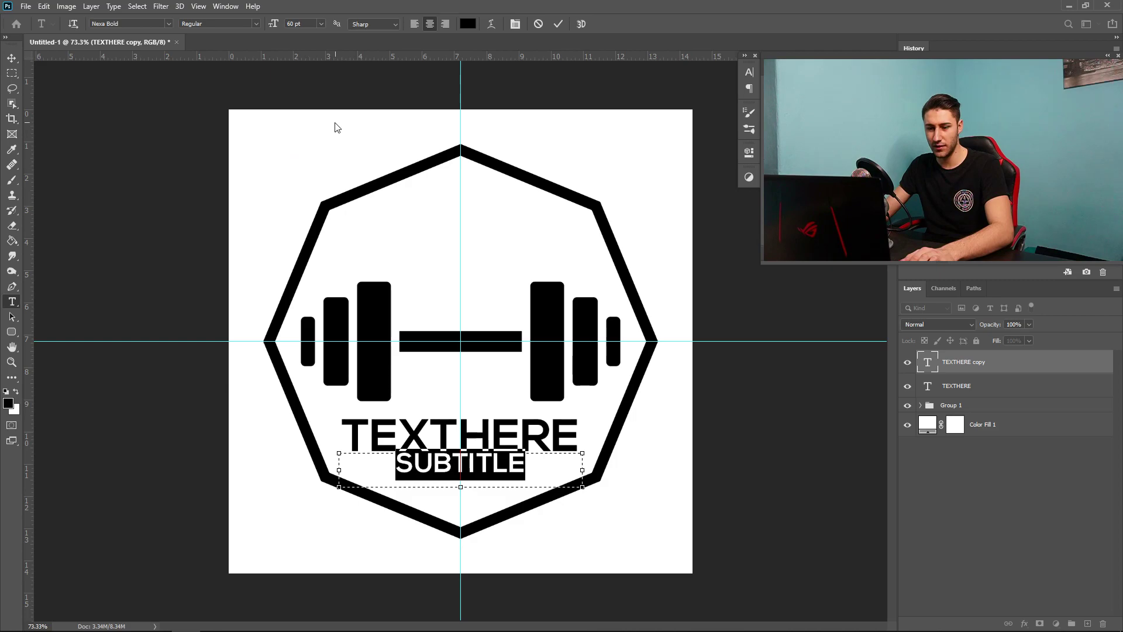
click(169, 24)
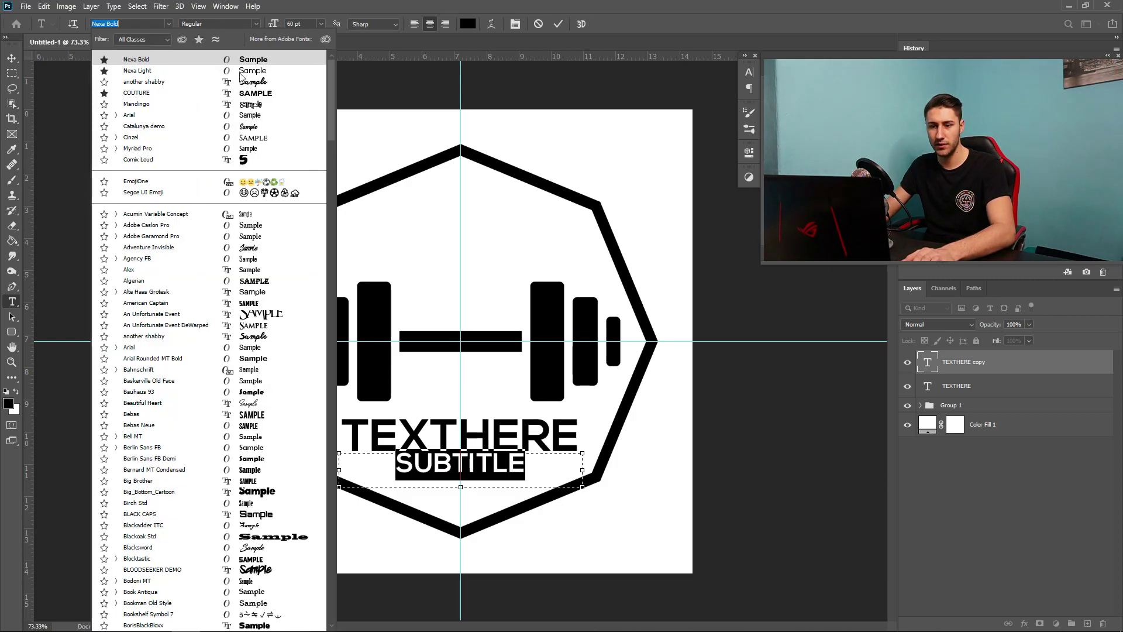
click(257, 74)
click(513, 477)
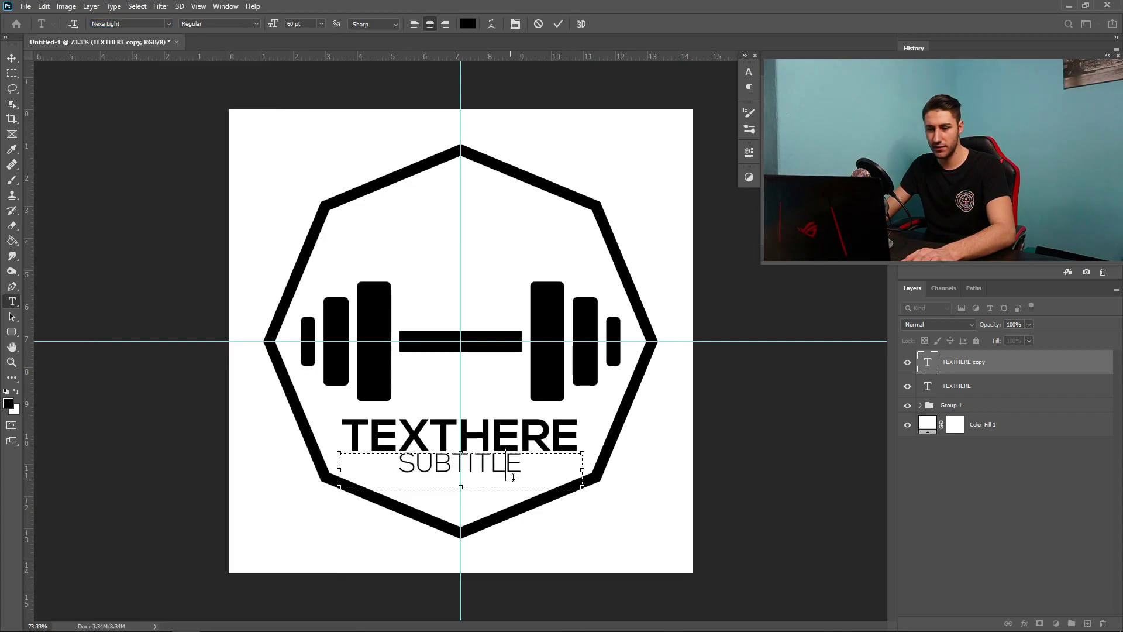
drag(583, 486, 468, 474)
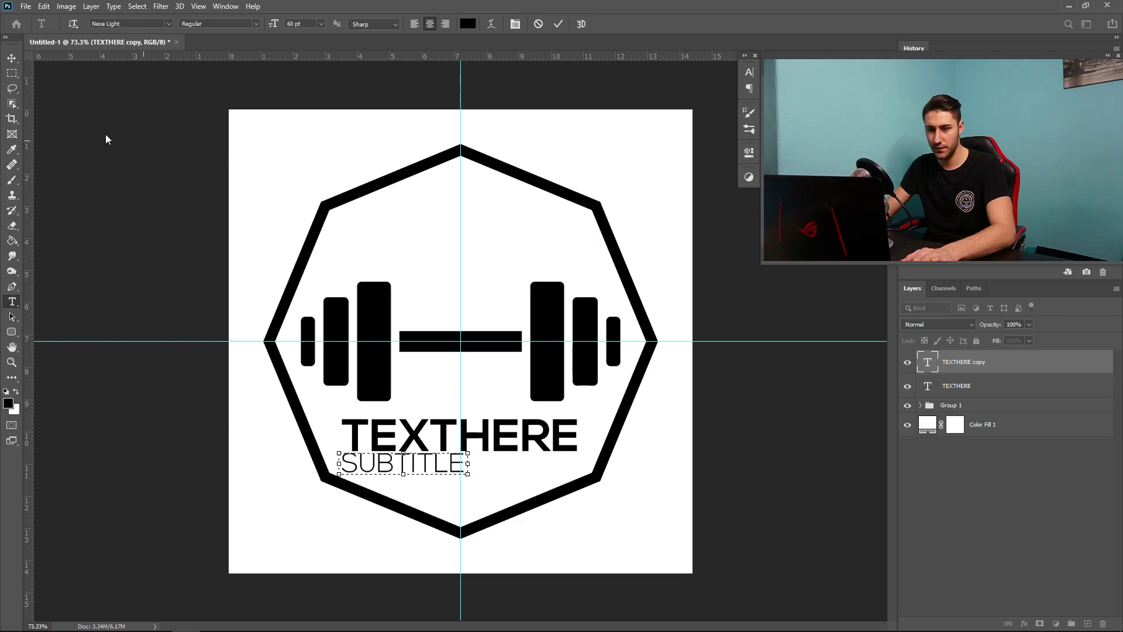
Step: Centre SUBTITLE horizontally on the canvas and nudge it down just below TEXTHERE
click(11, 57)
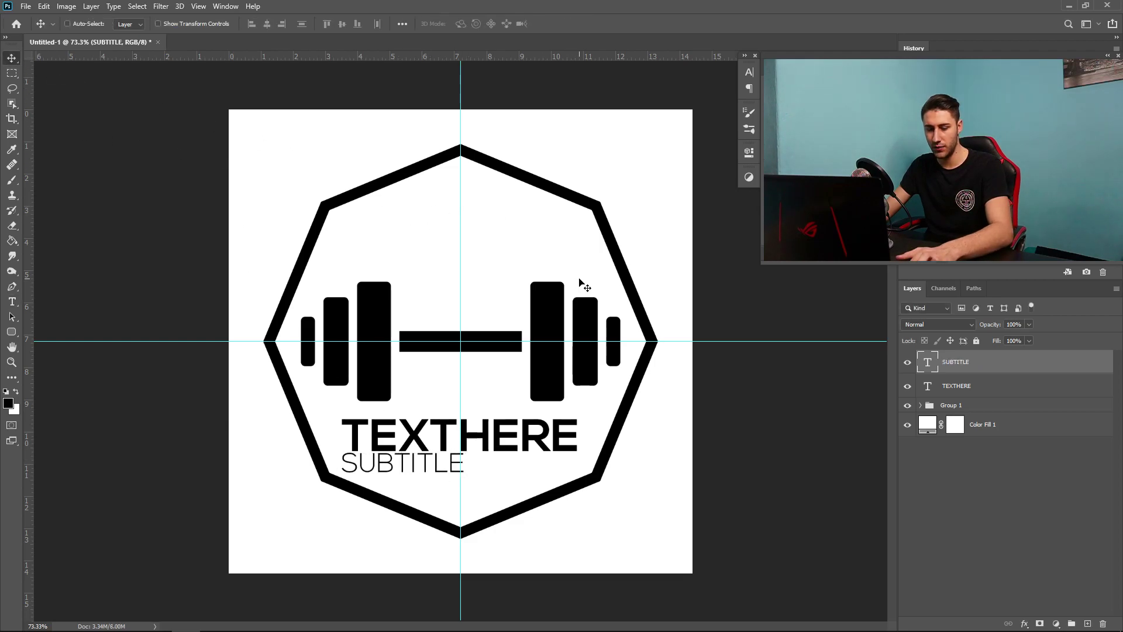
key(ctrl+a)
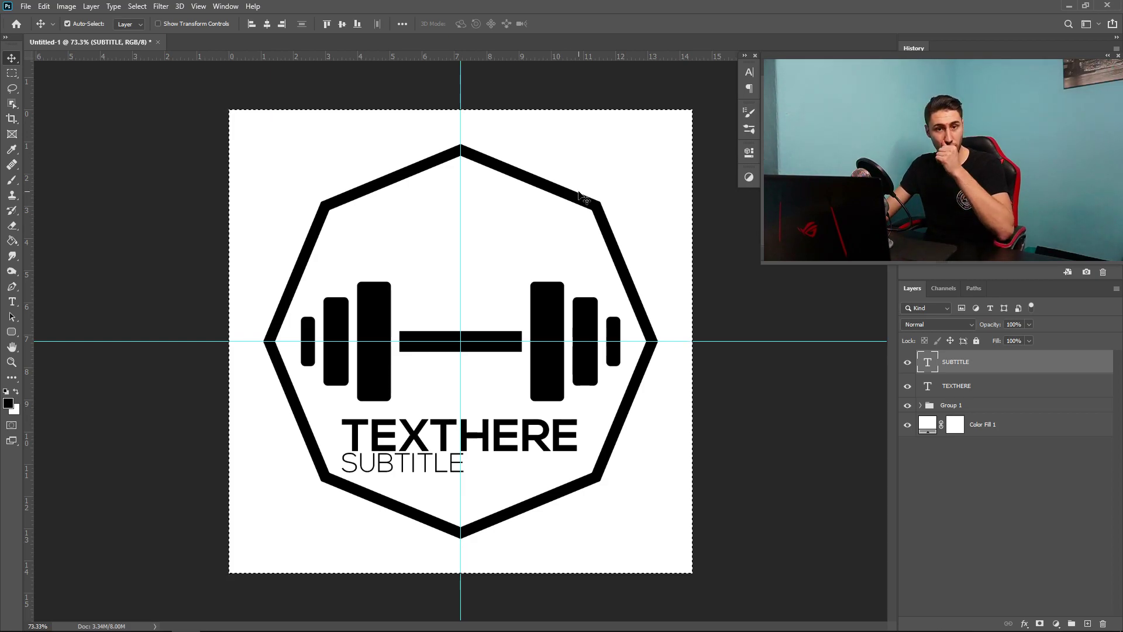
click(267, 24)
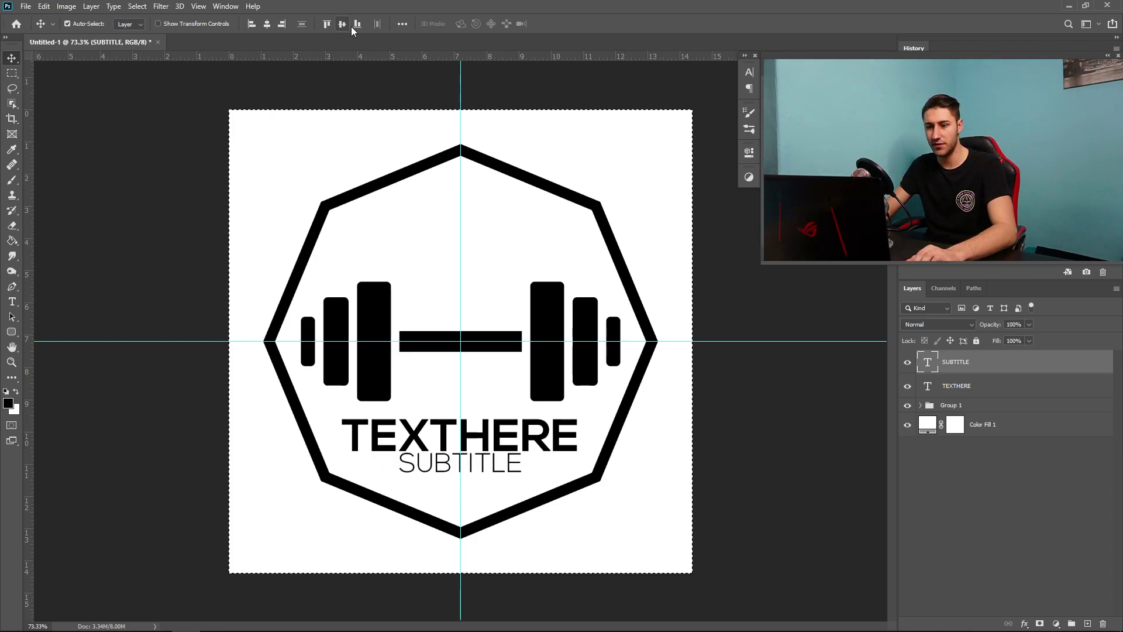
key(ctrl+d)
key(shift+Down)
key(shift+Down)
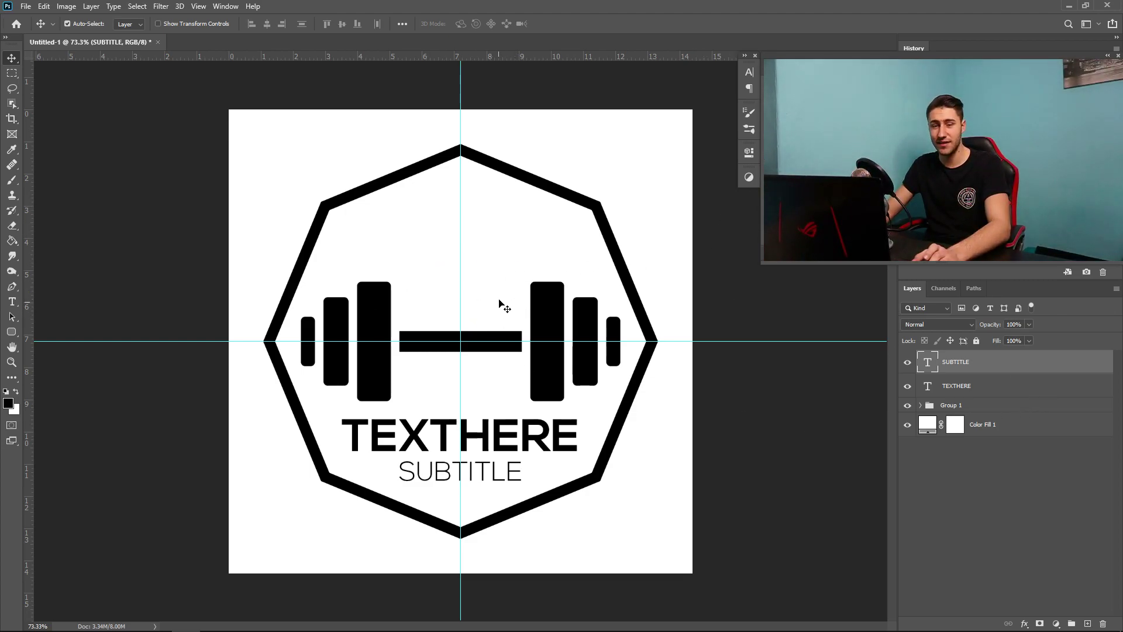
Step: Select all the dumbbell, octagon and text layers and scale the logo to about 89%, recentred
click(956, 387)
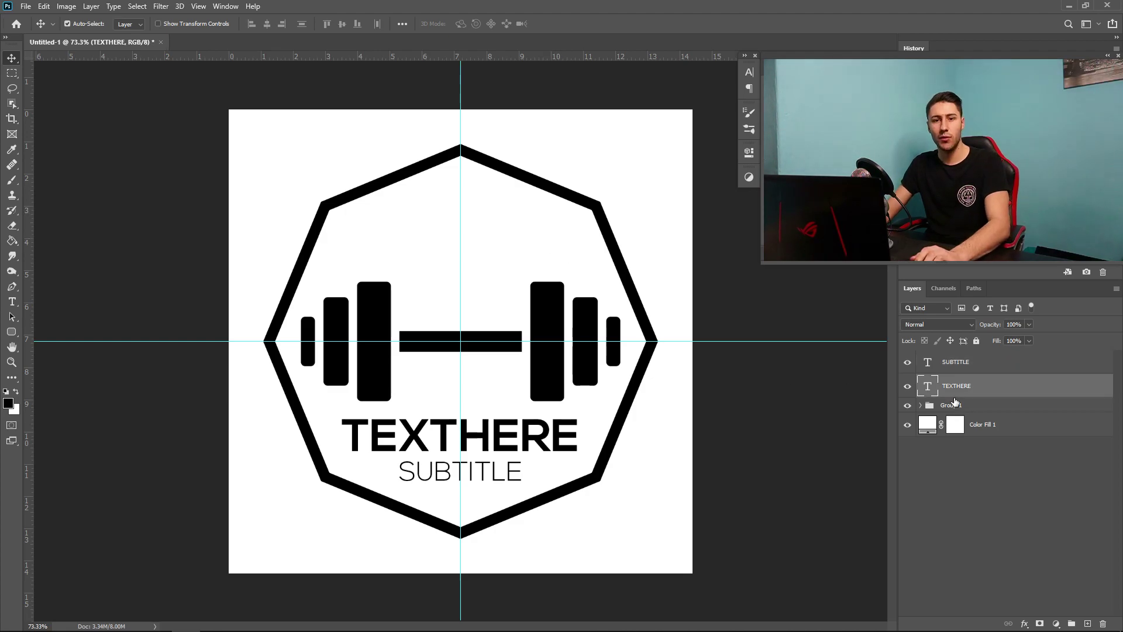
click(921, 406)
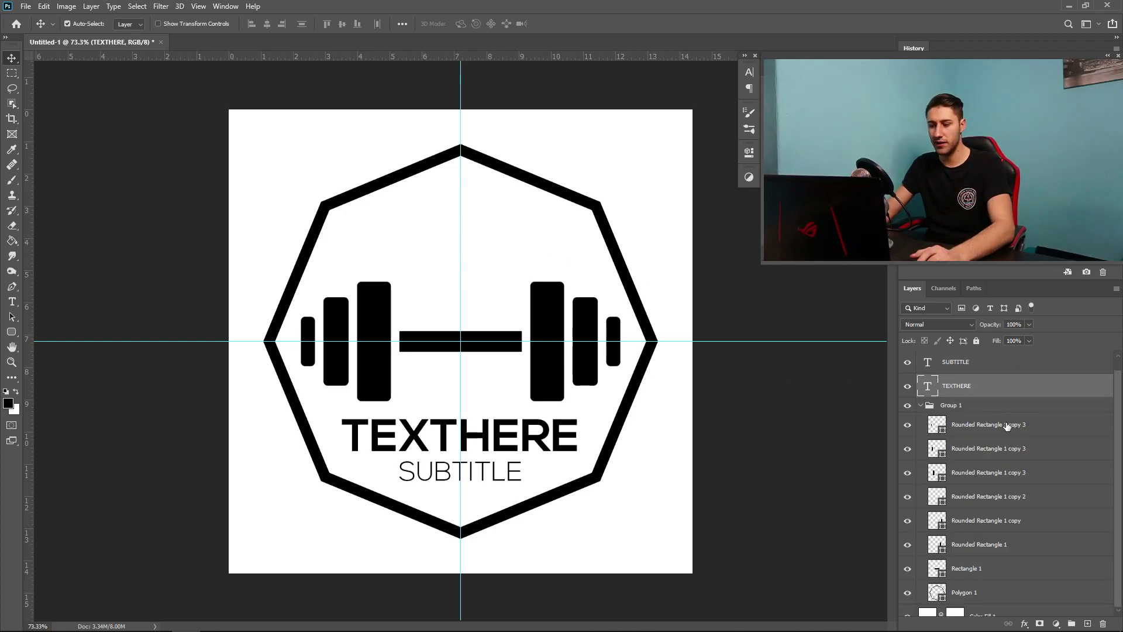
scroll(969, 432, down, 1)
click(972, 421)
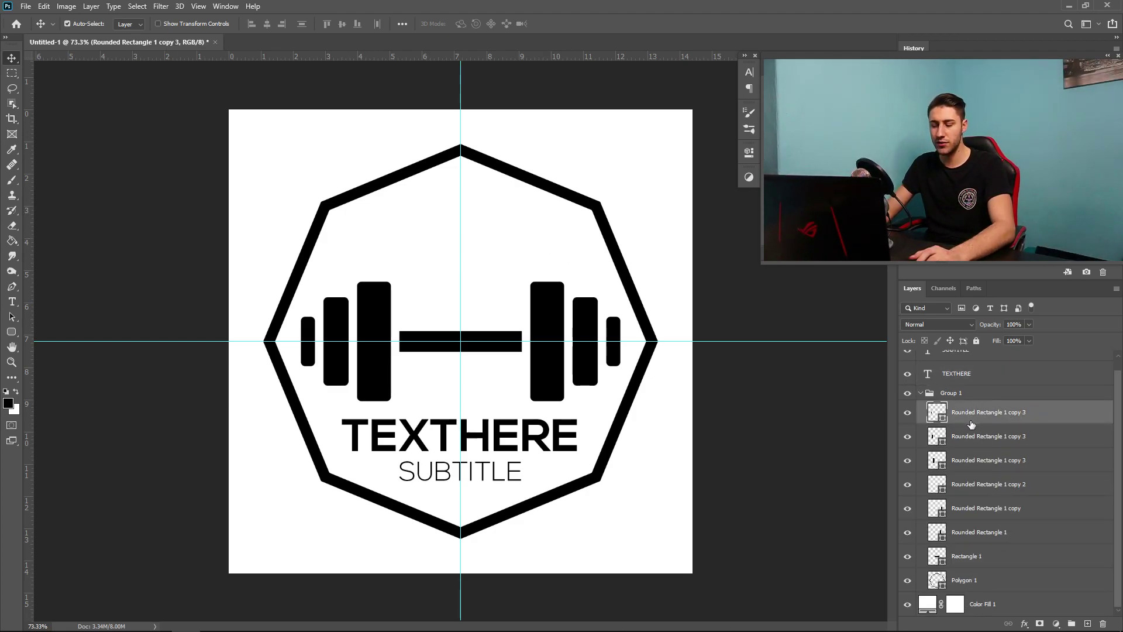
shift+click(979, 557)
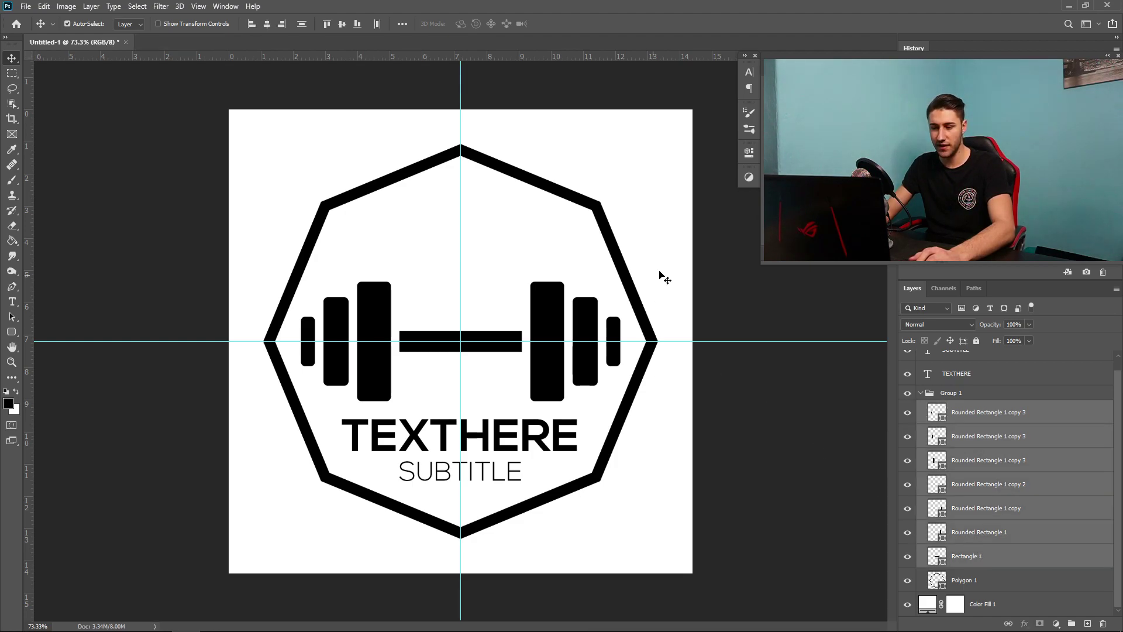
scroll(1004, 387, up, 1)
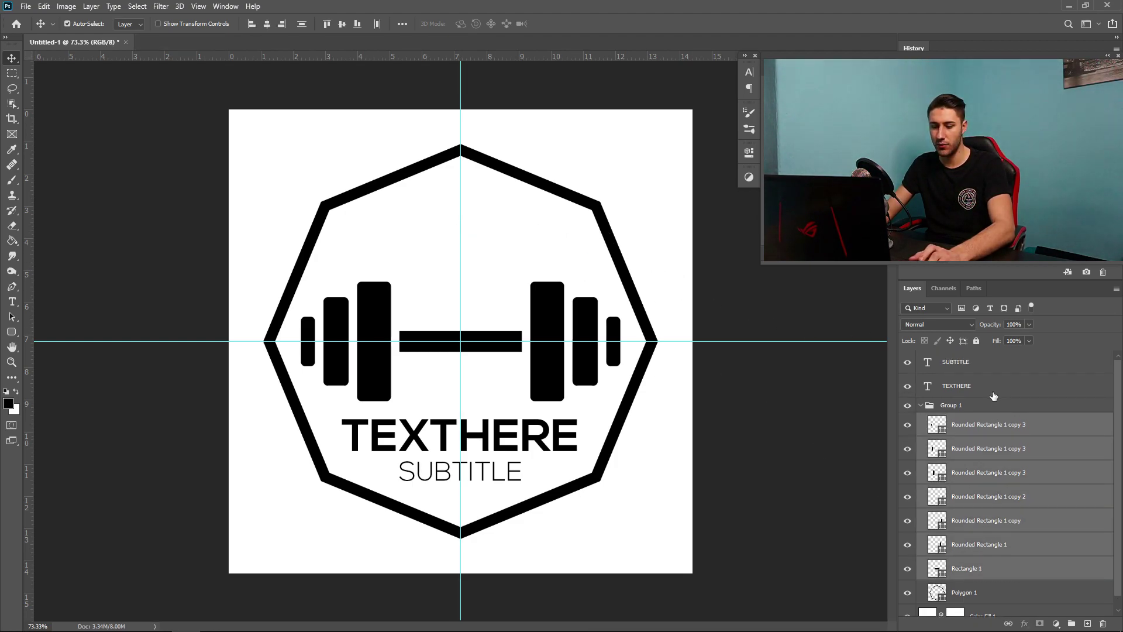
ctrl+click(957, 386)
ctrl+click(974, 366)
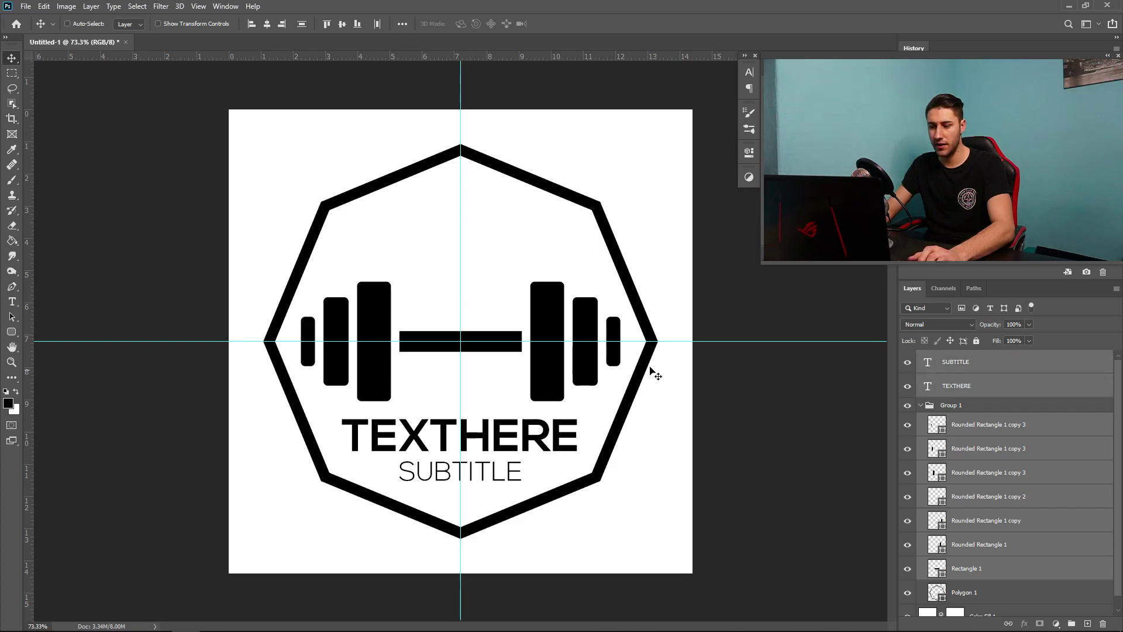
key(ctrl+t)
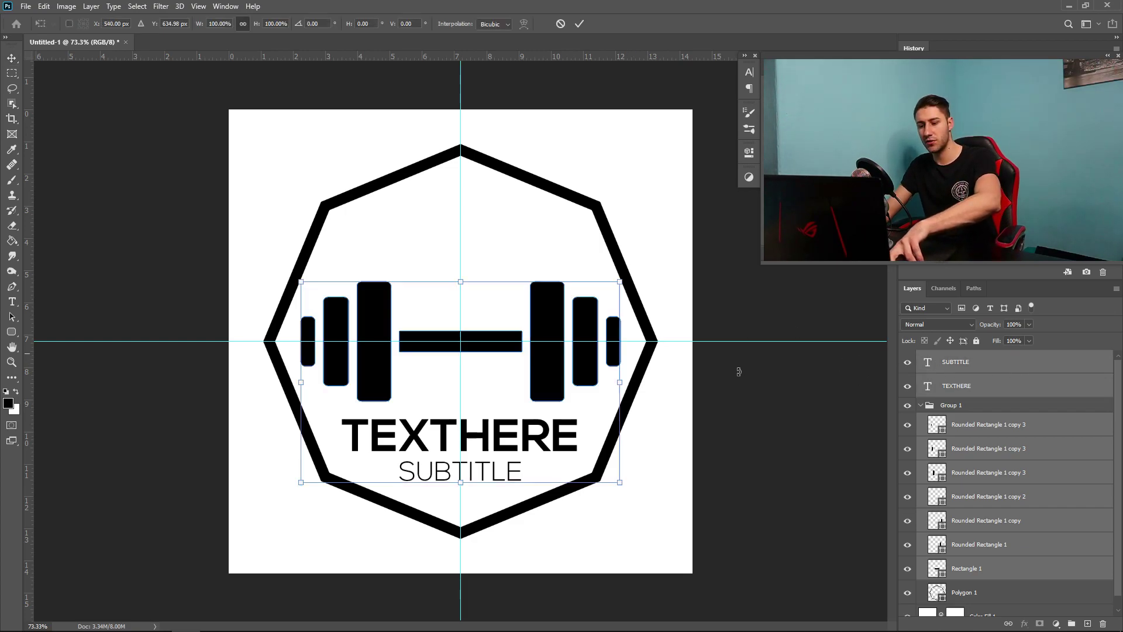
drag(620, 483, 590, 461)
mouse_move(523, 430)
mouse_down()
mouse_move(541, 433)
mouse_move(538, 405)
mouse_move(538, 419)
mouse_up()
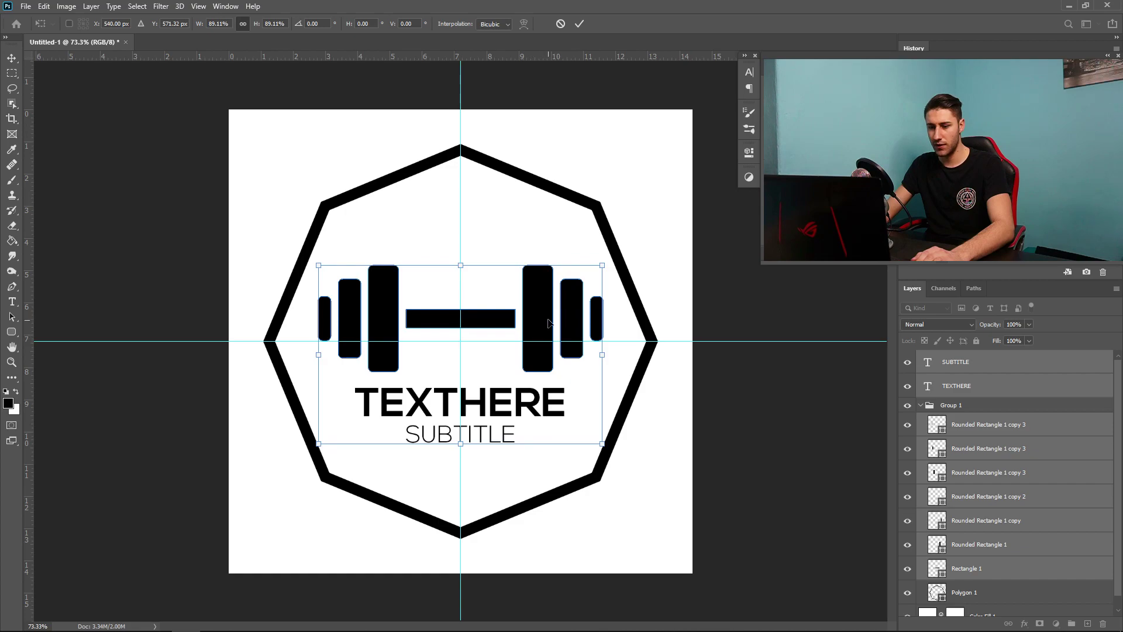
key(Return)
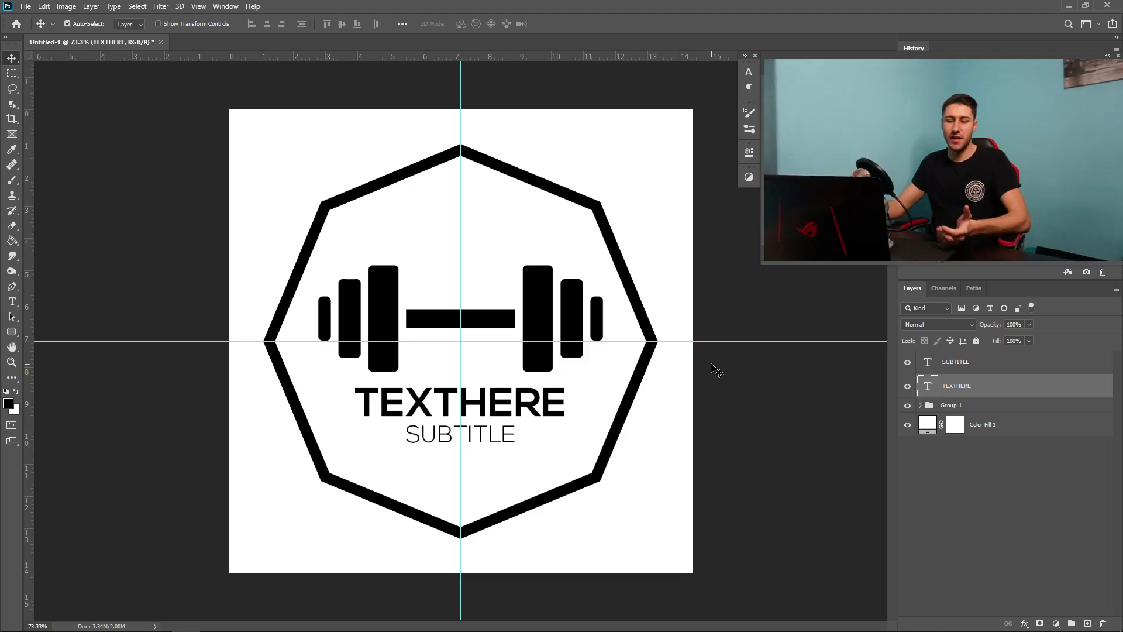
Step: Change the Color Fill 1 background to black #000000
click(976, 429)
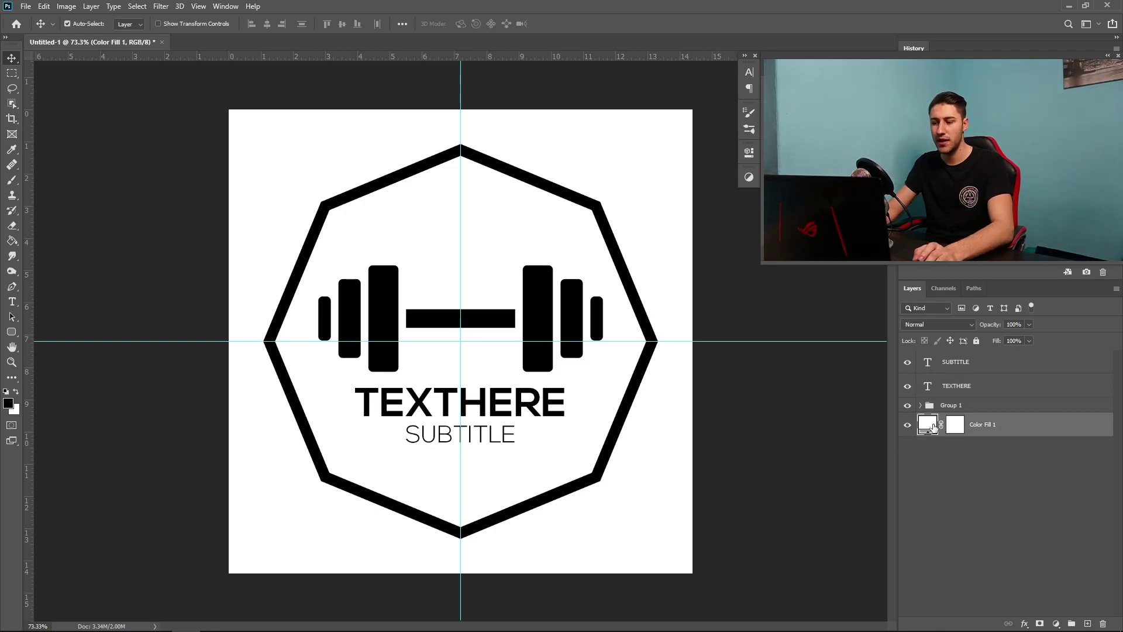
double_click(931, 426)
drag(528, 203, 439, 352)
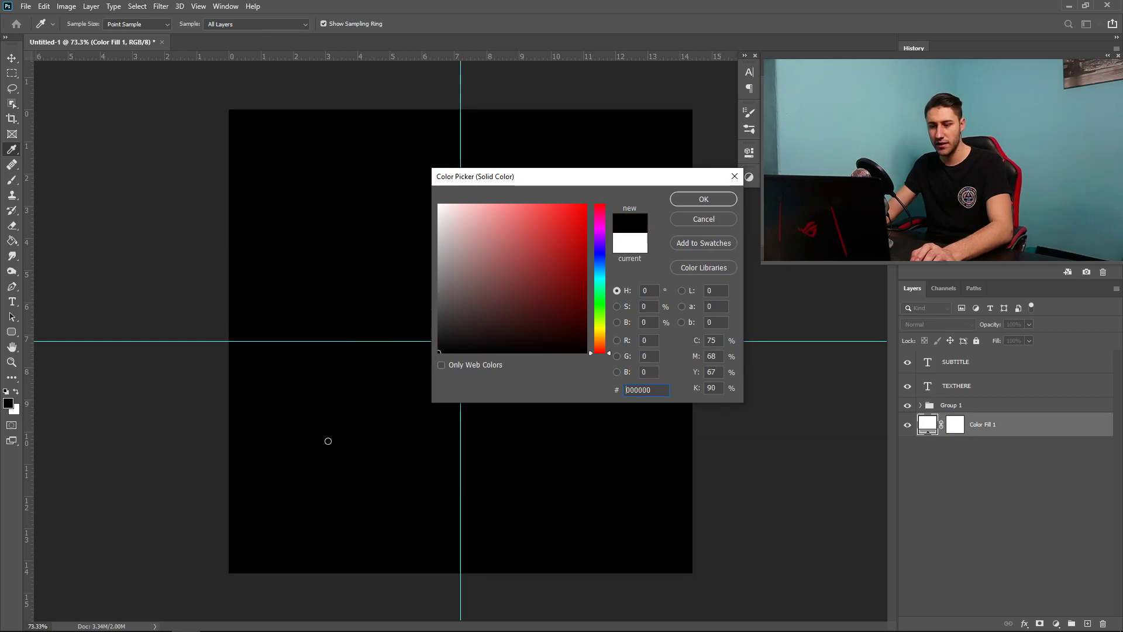
click(696, 199)
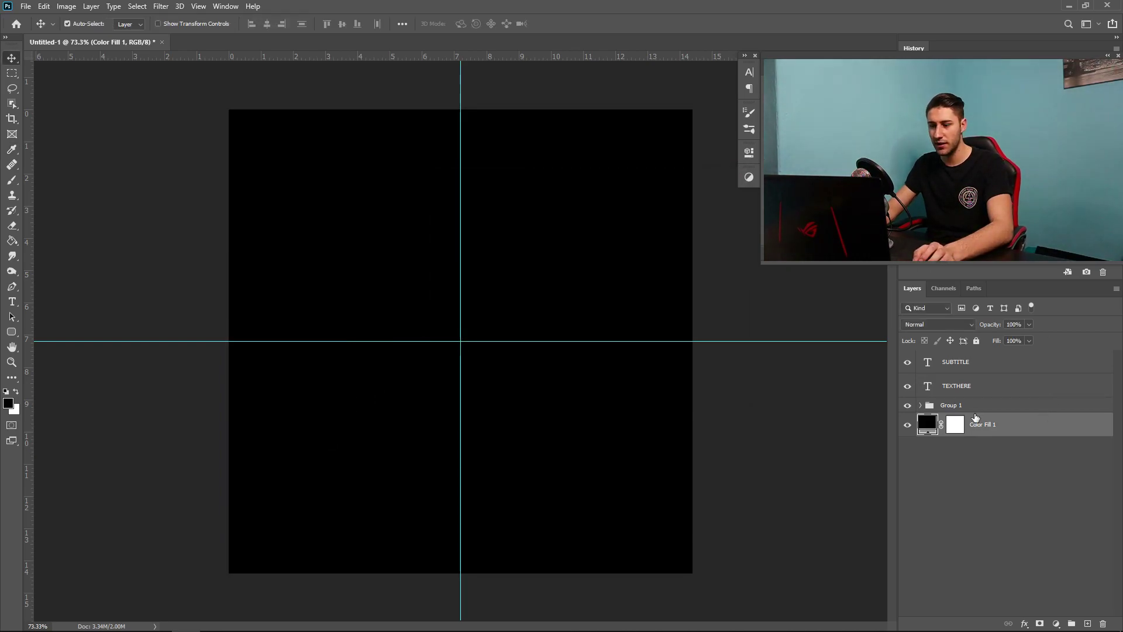
click(951, 407)
Step: Give Group 1 a white Color Overlay layer style
right_click(982, 404)
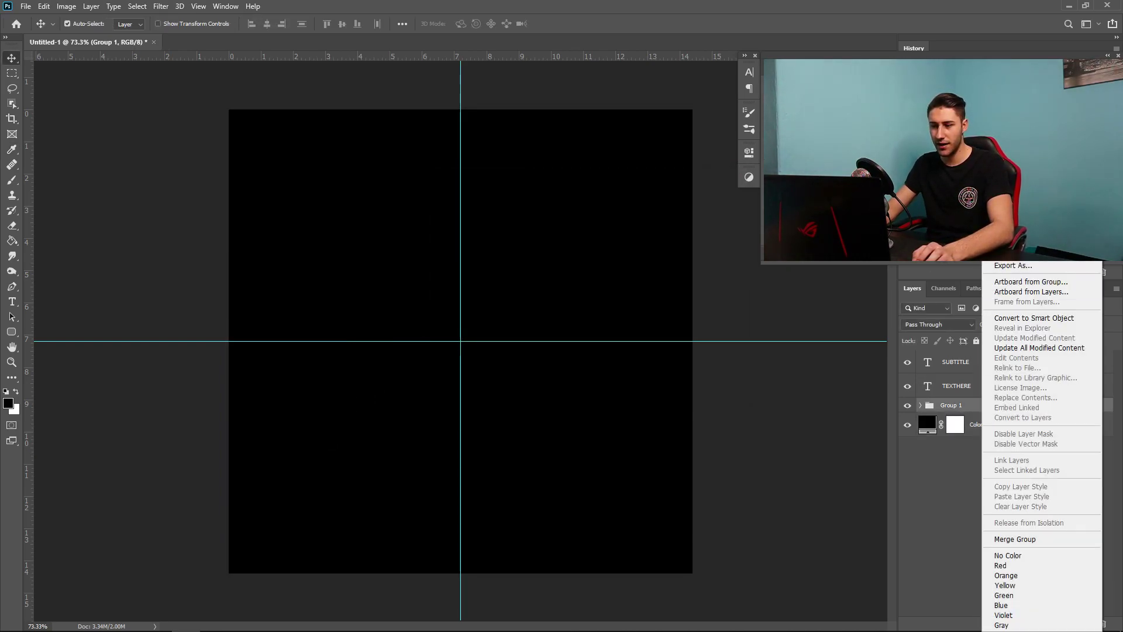
click(1019, 176)
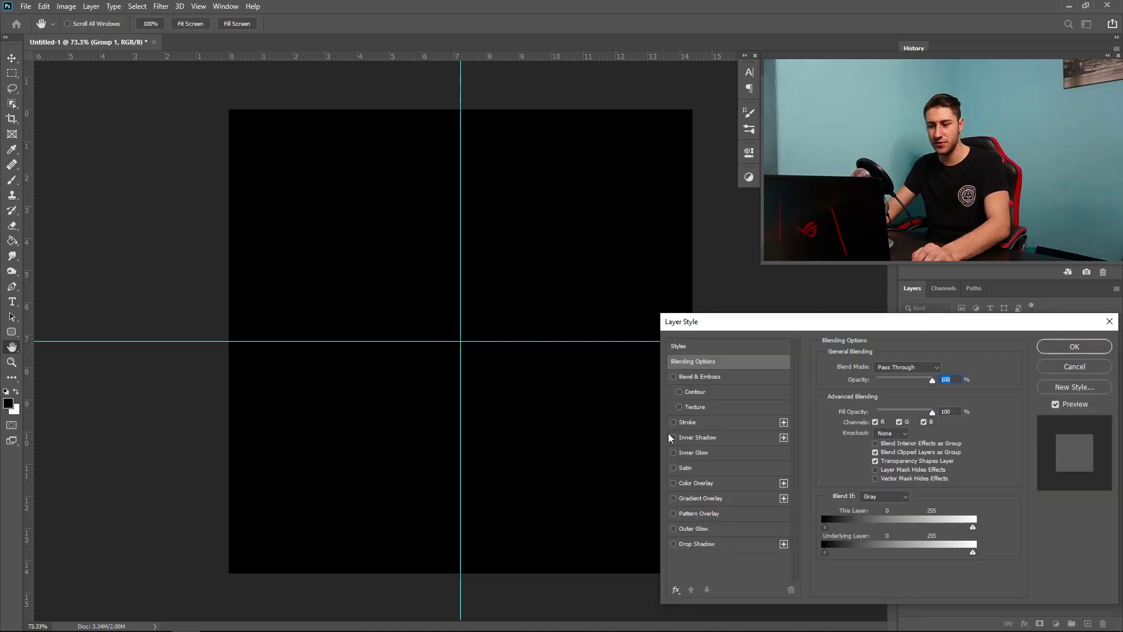
click(697, 483)
click(943, 368)
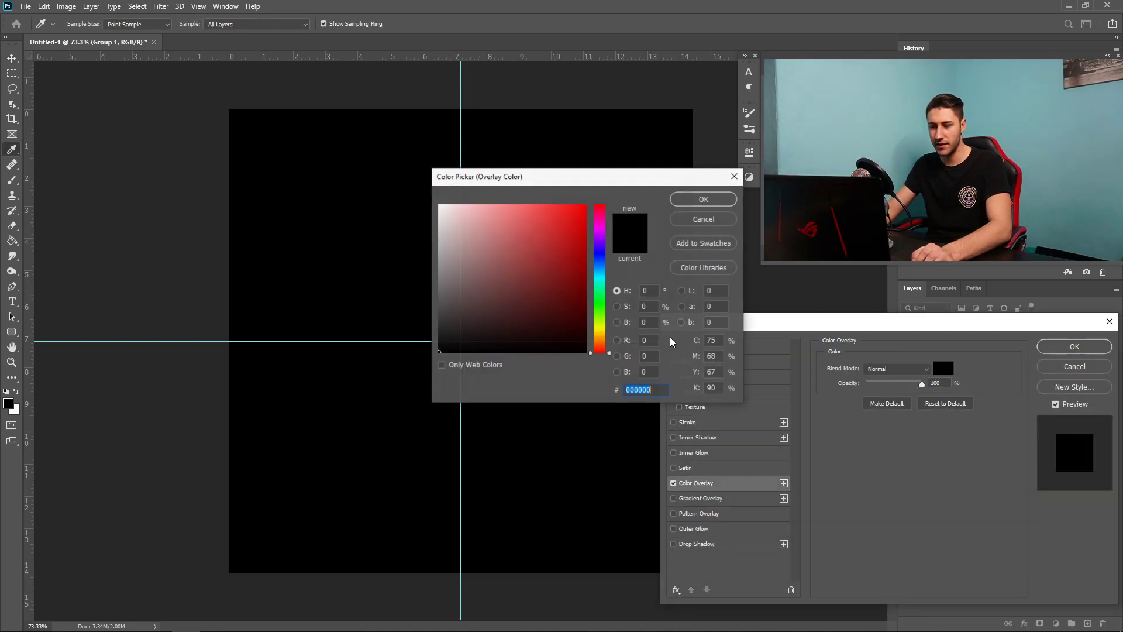
click(708, 202)
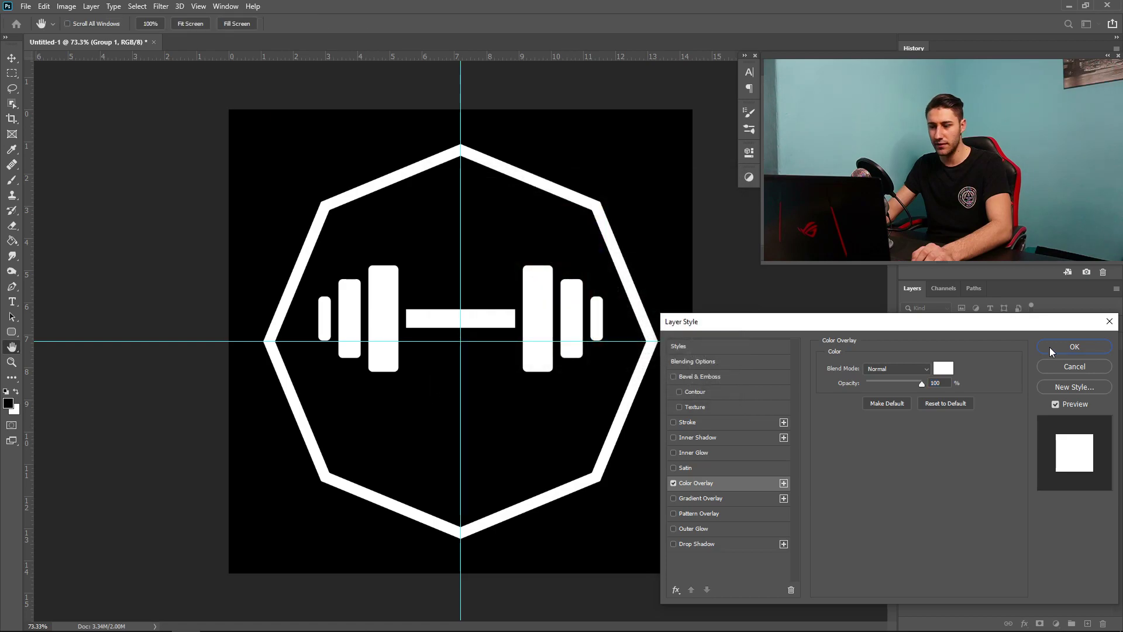
click(1055, 347)
Step: Add white Color Overlay styles to the TEXTHERE and SUBTITLE text layers
click(1011, 387)
double_click(996, 386)
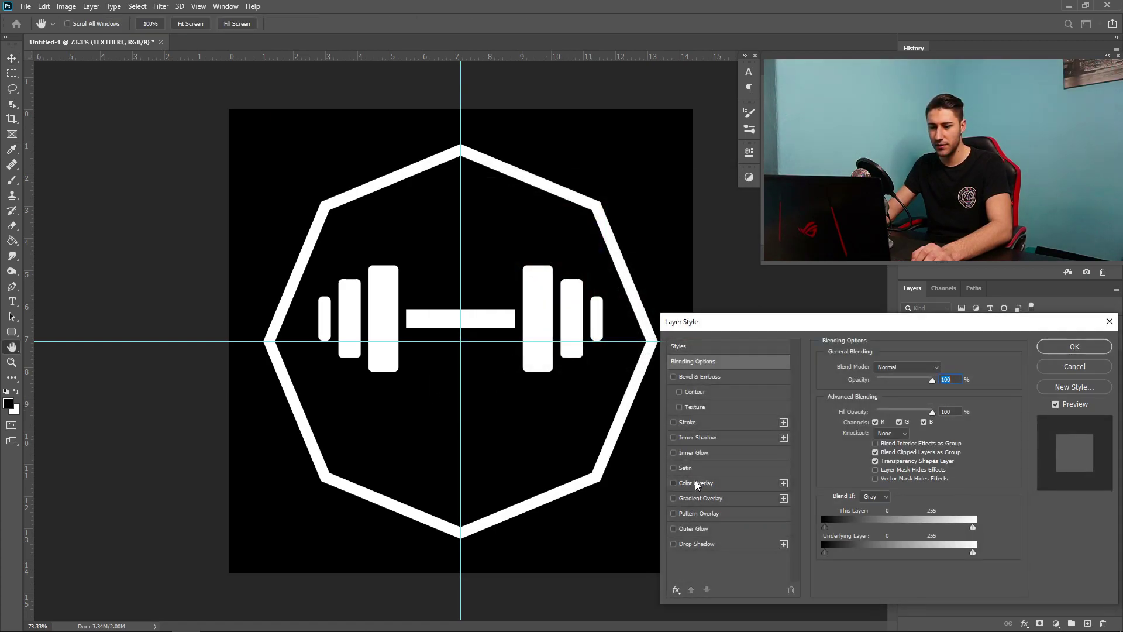
click(695, 482)
click(1075, 346)
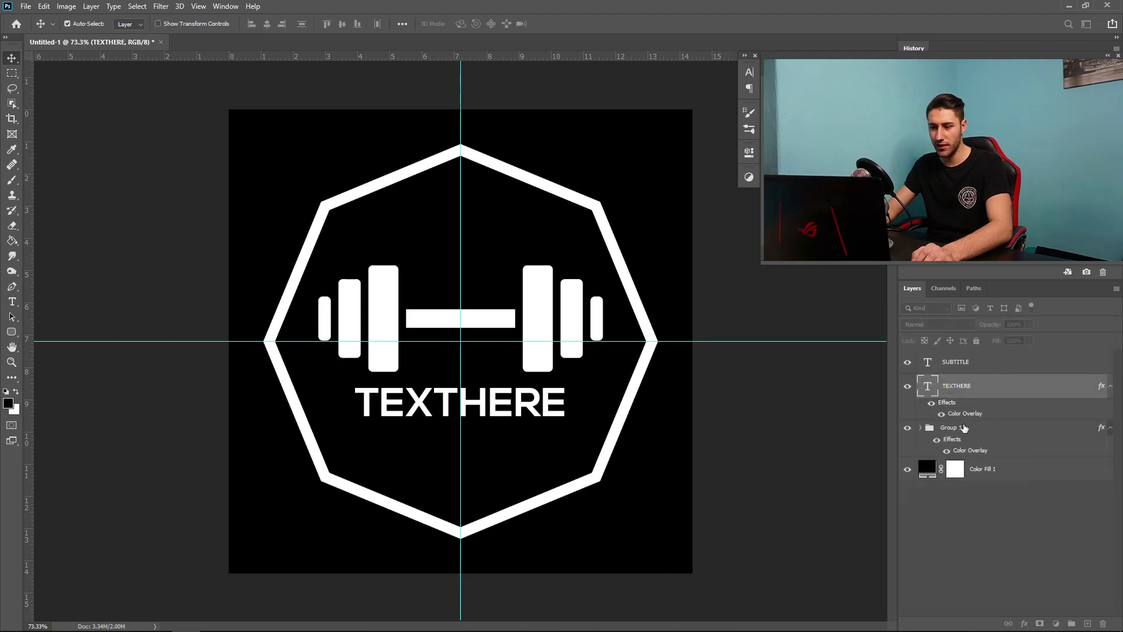
click(996, 361)
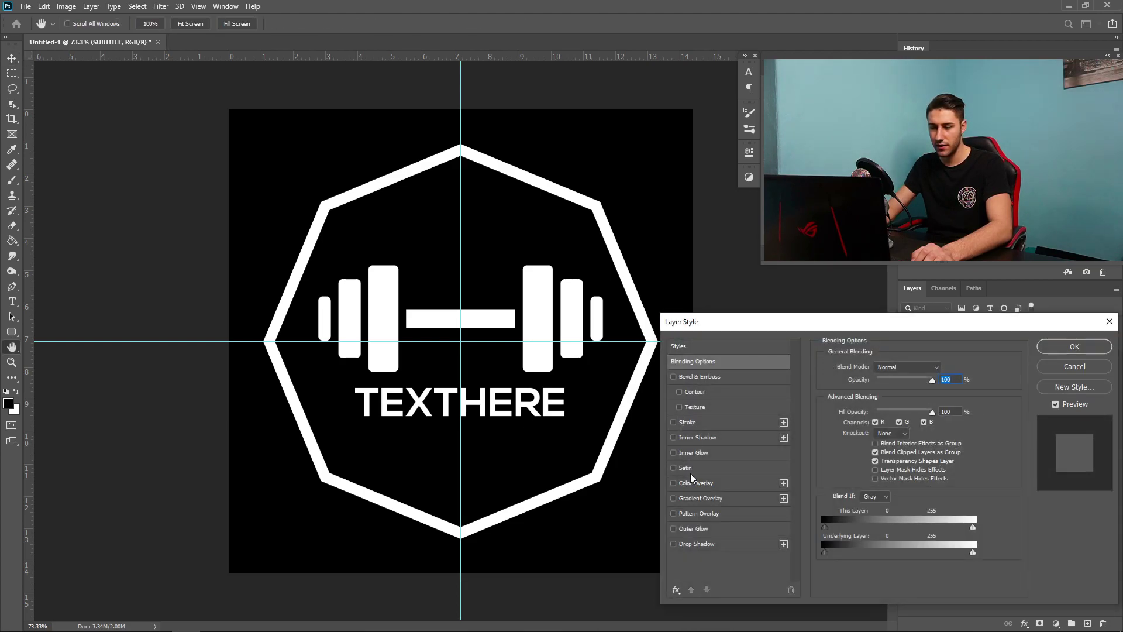
click(693, 482)
click(1057, 349)
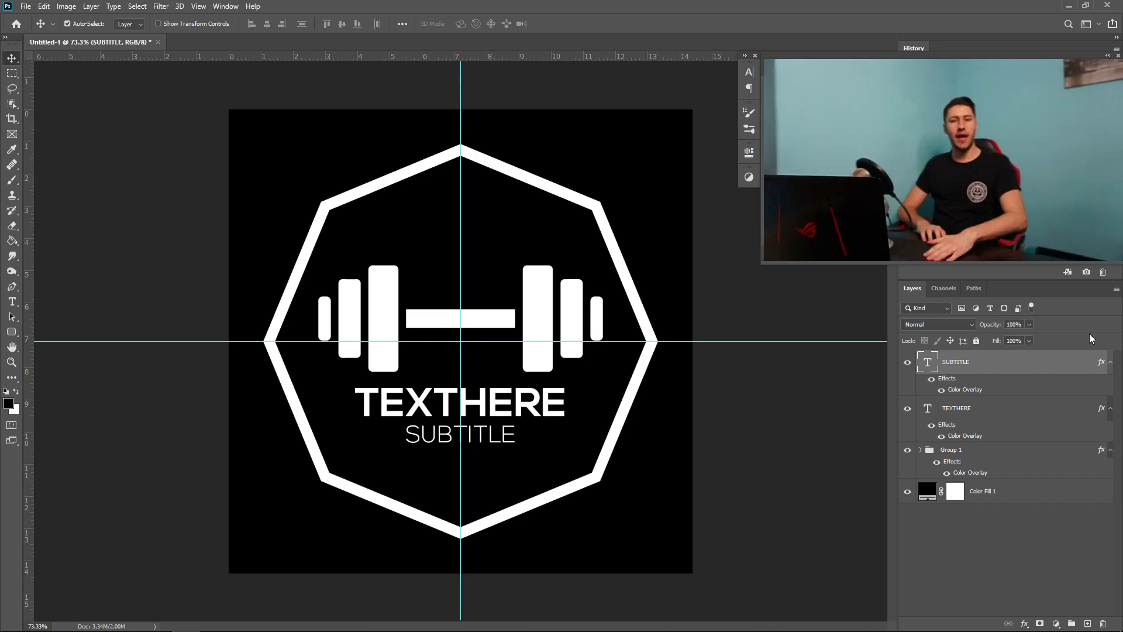